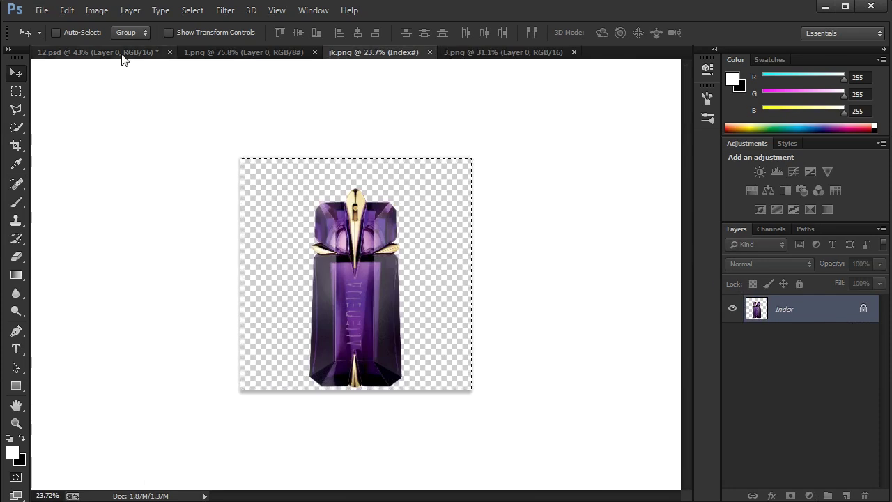
# Paste the copied perfume bottle into 12.psd and convert its layer to a smart object
pyautogui.click(122, 56)
pyautogui.hotkey('ctrl', 'v')
pyautogui.rightClick(779, 315)
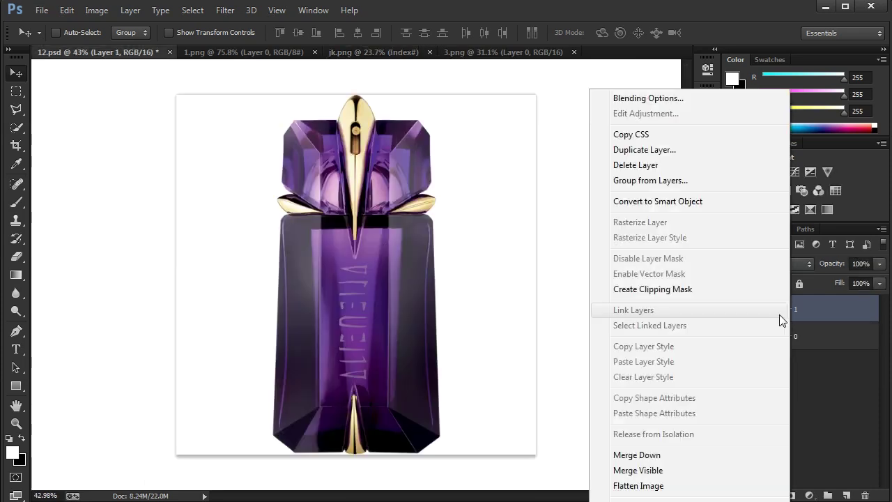
pyautogui.click(613, 202)
# Scale the bottle down proportionally about its centre so it has free space above and below
pyautogui.hotkey('ctrl', 't')
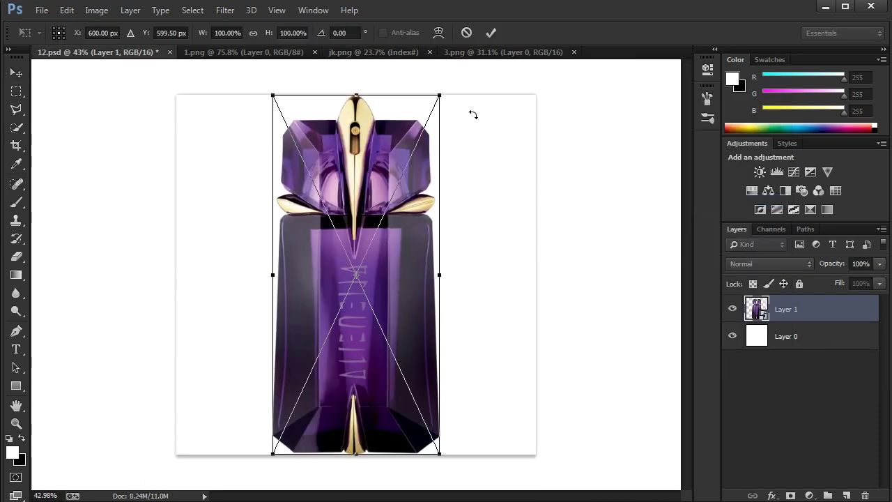
pyautogui.moveTo(444, 97); pyautogui.dragTo(417, 170)
pyautogui.click(490, 33)
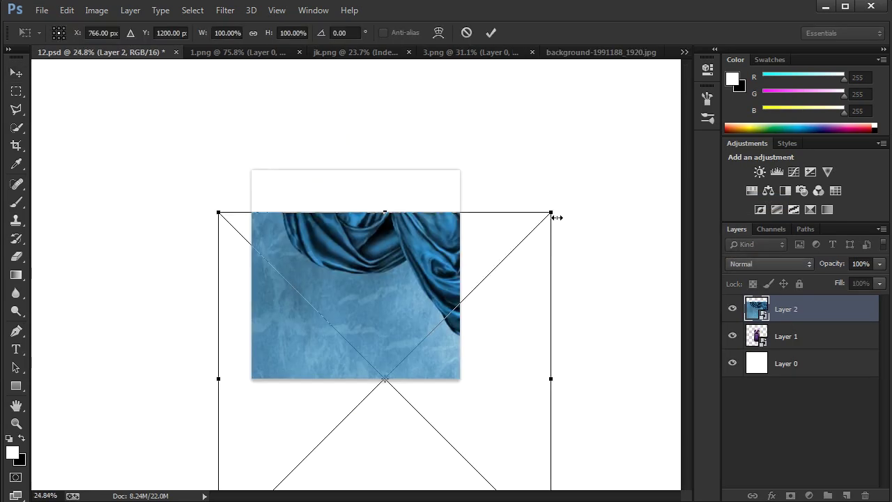
# Scale down the blue drapery image on Layer 2 and place it within the canvas over the bottle
pyautogui.moveTo(551, 212); pyautogui.dragTo(445, 320)
pyautogui.moveTo(419, 358); pyautogui.dragTo(381, 277)
pyautogui.click(491, 33)
# Extract the blue drape from the image onto its own layer with Quick Selection and delete the original Layer 2
pyautogui.scroll(5, 369, 273)
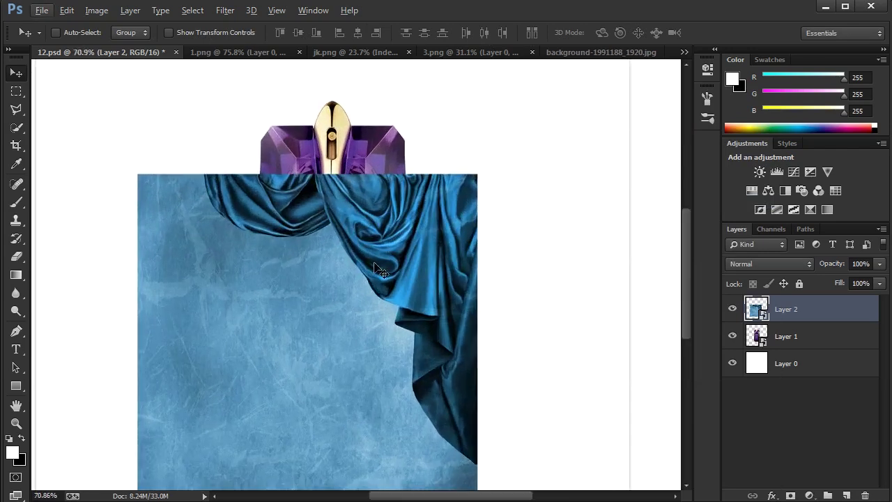
pyautogui.click(16, 127)
pyautogui.moveTo(379, 204)
pyautogui.mouseDown()
pyautogui.moveTo(431, 312)
pyautogui.moveTo(453, 188)
pyautogui.mouseUp()
pyautogui.hotkey('ctrl', 'j')
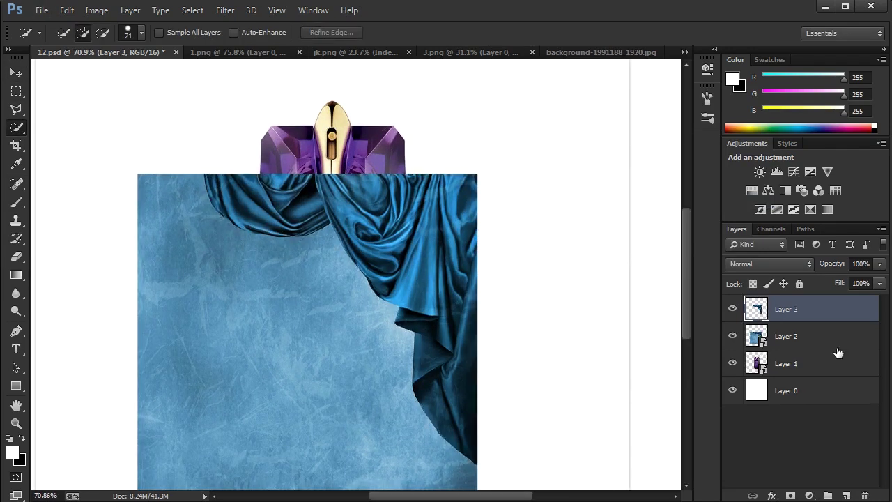
pyautogui.click(773, 339)
pyautogui.press('Delete')
# Convert the cut-out drape layer to a smart object and flip it horizontally
pyautogui.rightClick(820, 306)
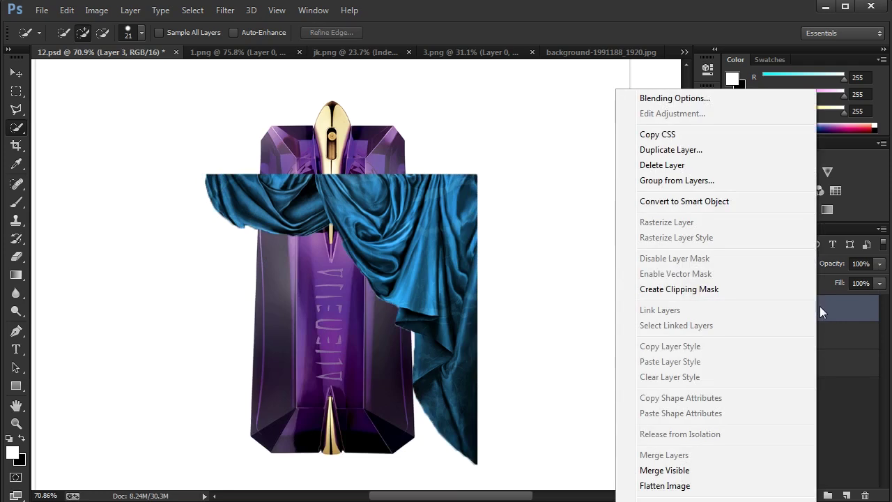
pyautogui.click(684, 201)
pyautogui.hotkey('ctrl', 't')
pyautogui.scroll(-2, 442, 215)
pyautogui.scroll(-1, 439, 213)
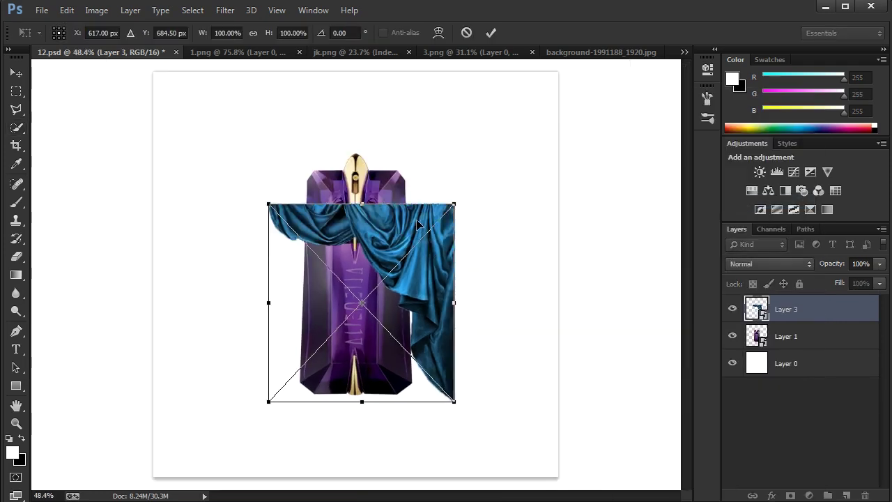
pyautogui.rightClick(420, 223)
pyautogui.click(460, 417)
pyautogui.scroll(-1, 432, 247)
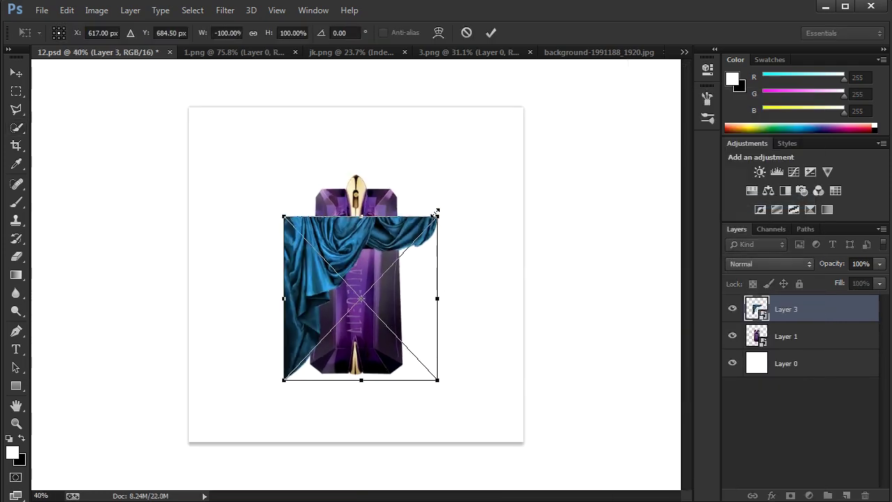
# Enlarge, rotate and position the drape so it frames the canvas's left edge and lower-left corner
pyautogui.moveTo(440, 211); pyautogui.dragTo(550, 151)
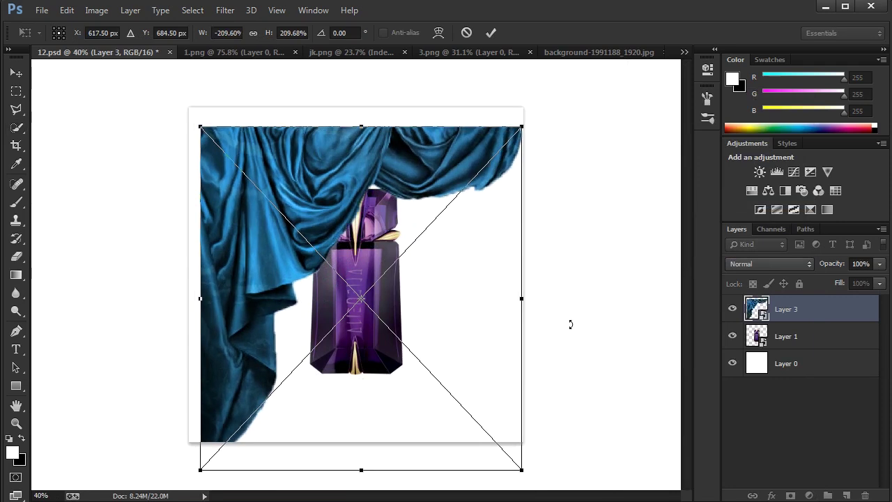
pyautogui.moveTo(570, 323); pyautogui.dragTo(492, 167)
pyautogui.moveTo(409, 378); pyautogui.dragTo(358, 317)
pyautogui.moveTo(545, 227); pyautogui.dragTo(617, 207)
pyautogui.moveTo(430, 389); pyautogui.dragTo(464, 383)
pyautogui.moveTo(559, 380); pyautogui.dragTo(595, 295)
pyautogui.moveTo(424, 365); pyautogui.dragTo(428, 403)
pyautogui.moveTo(279, 465); pyautogui.dragTo(266, 498)
pyautogui.press('Return')
pyautogui.scroll(-1, 219, 258)
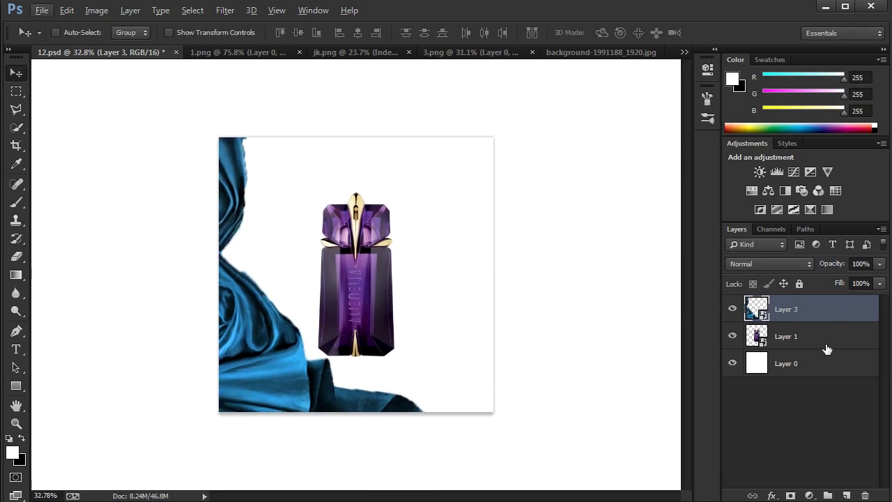
# Apply a Gaussian Blur with a radius of 10 pixels to the drape layer
pyautogui.click(225, 9)
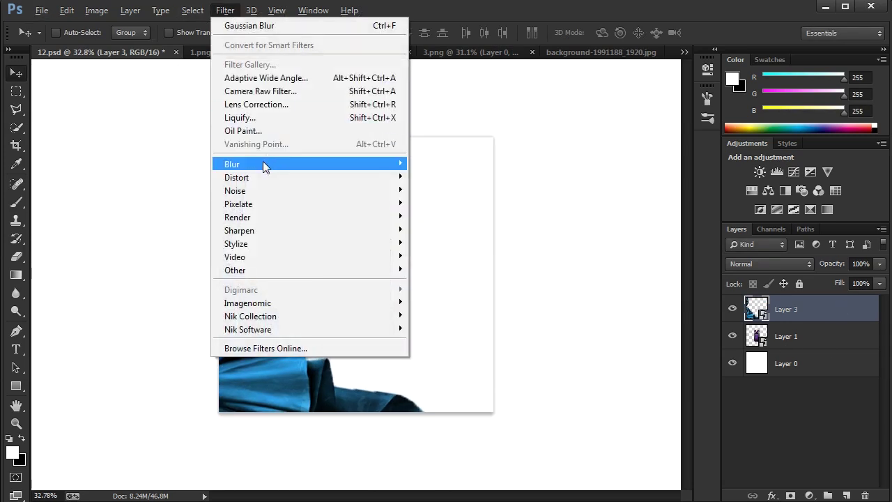
pyautogui.moveTo(263, 164)
pyautogui.click(442, 262)
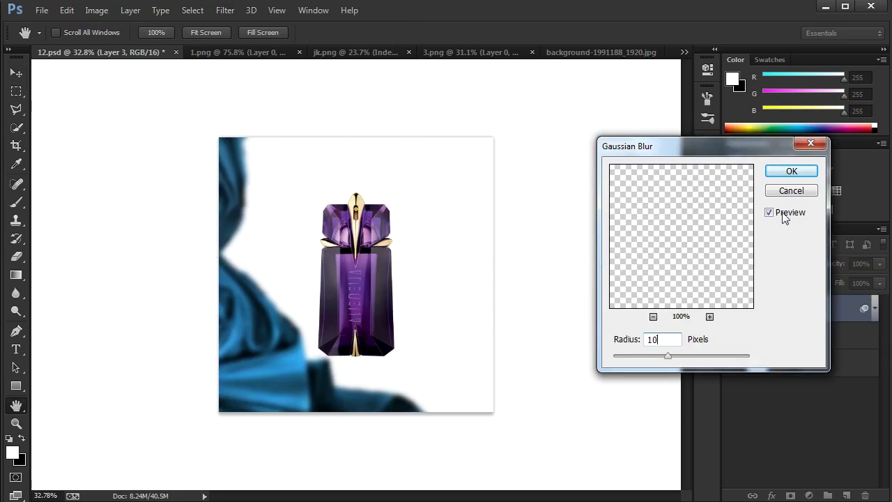
pyautogui.click(792, 171)
# Add a Solid Color fill layer in dark blue #0b5886 directly above Layer 0
pyautogui.click(815, 400)
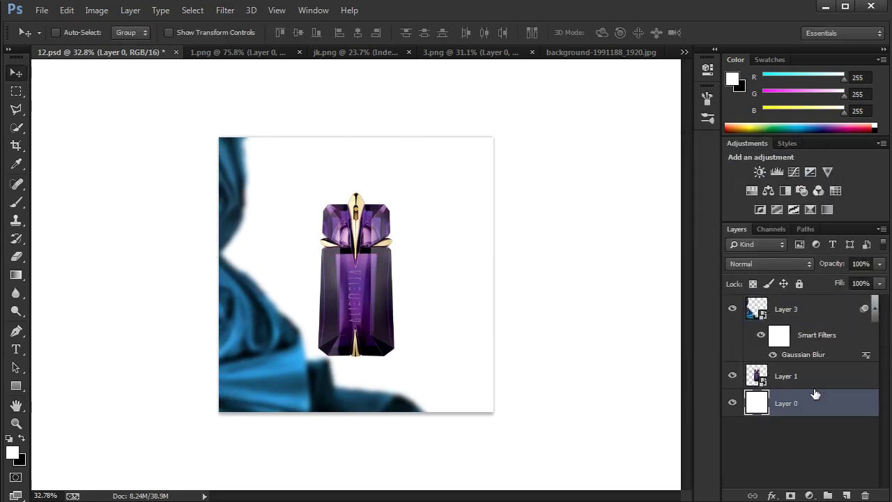
pyautogui.click(809, 495)
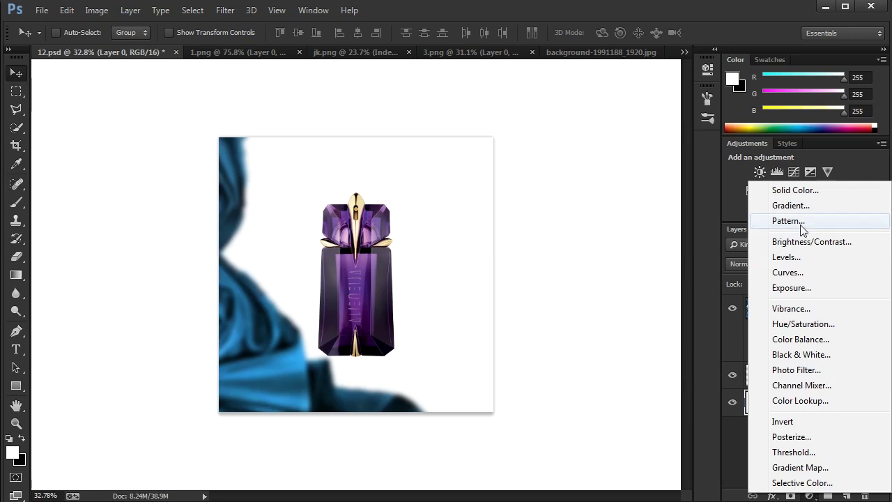
pyautogui.click(795, 190)
pyautogui.click(750, 357)
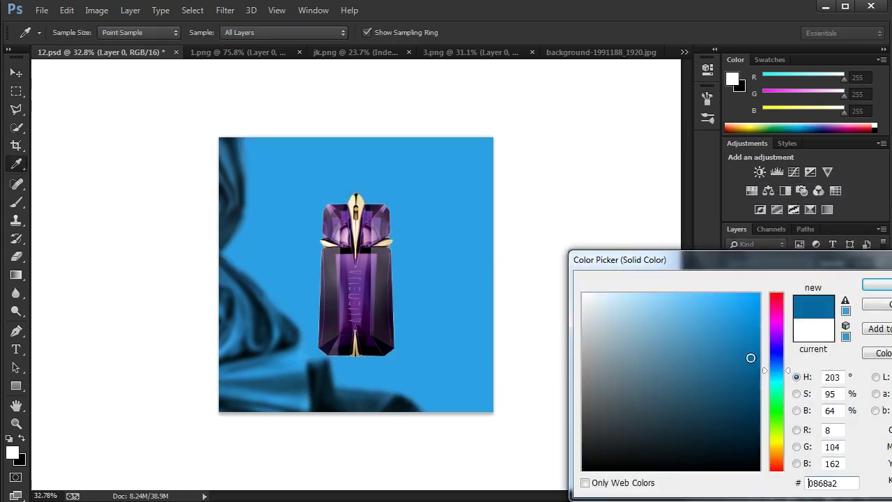
pyautogui.moveTo(739, 369); pyautogui.dragTo(745, 377)
pyautogui.moveTo(853, 262); pyautogui.dragTo(678, 236)
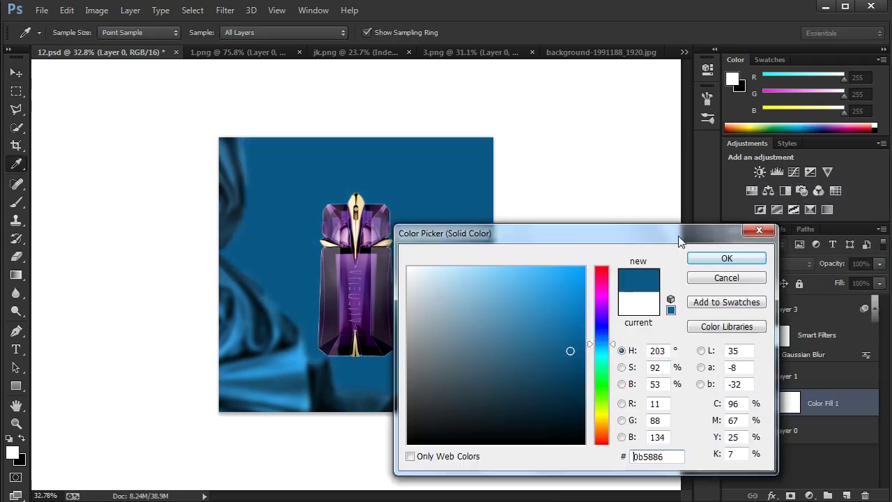
pyautogui.click(727, 259)
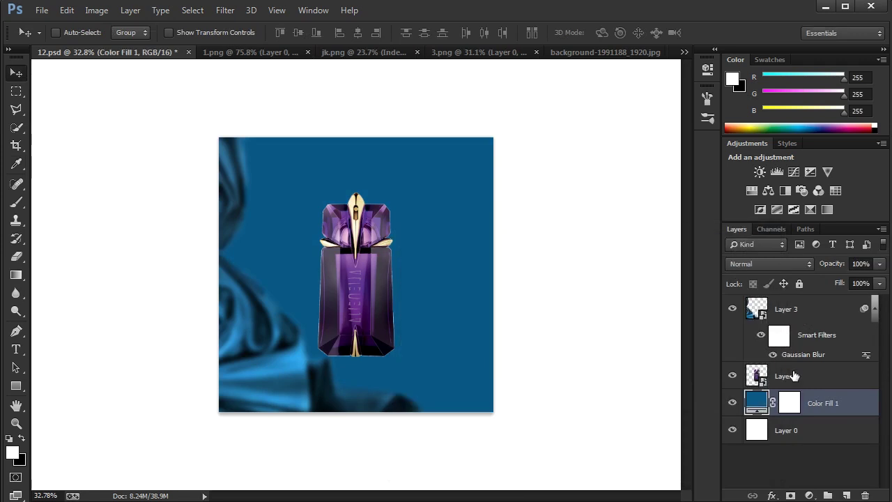
# Load the bottle layer's outline as a selection, contract it and use it as the layer's mask
pyautogui.click(793, 377)
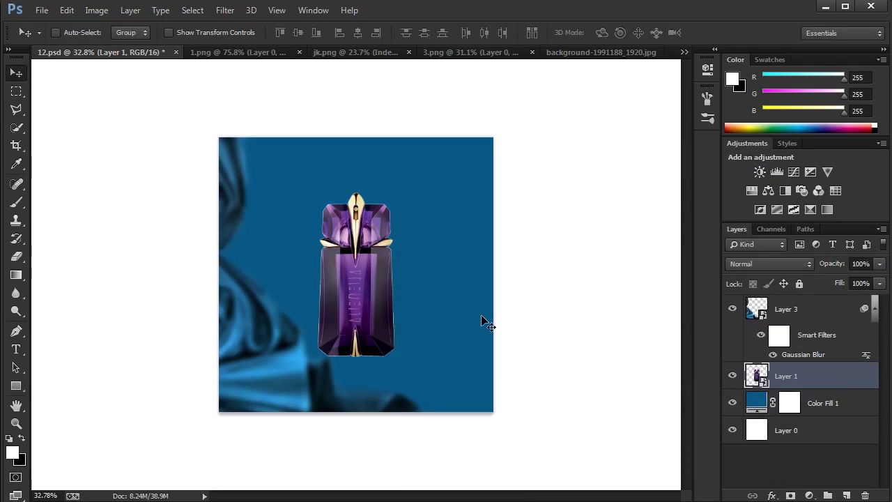
pyautogui.scroll(5, 376, 291)
pyautogui.keyDown('ctrl'); pyautogui.click(753, 378); pyautogui.keyUp('ctrl')
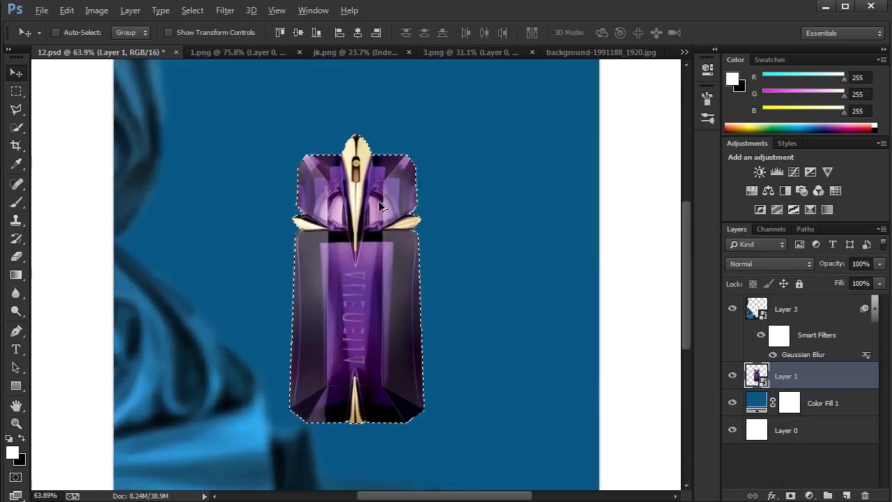
pyautogui.scroll(2, 378, 200)
pyautogui.scroll(-1, 259, 113)
pyautogui.click(192, 10)
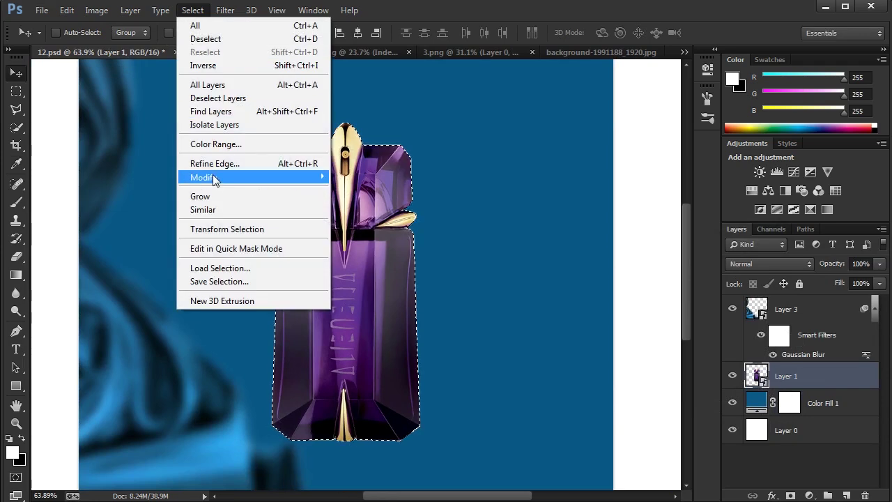
pyautogui.moveTo(209, 177)
pyautogui.click(376, 219)
pyautogui.click(508, 225)
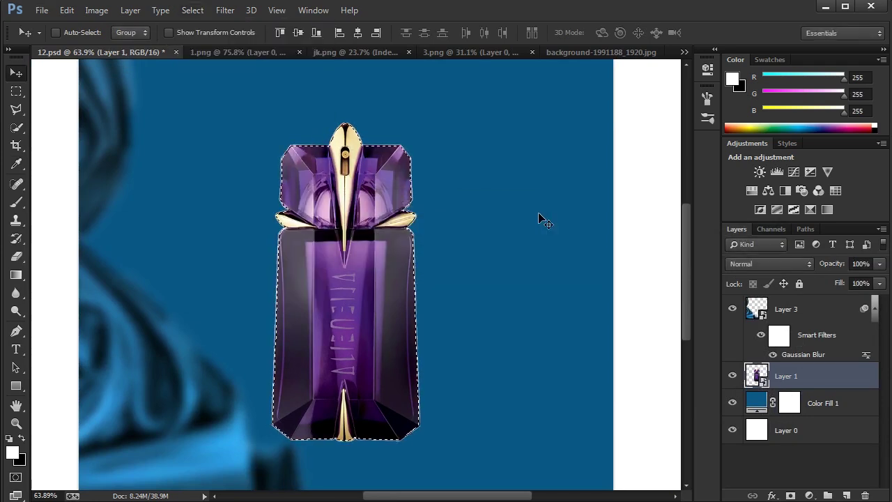
pyautogui.click(791, 495)
pyautogui.scroll(-1, 315, 301)
pyautogui.scroll(-1, 315, 302)
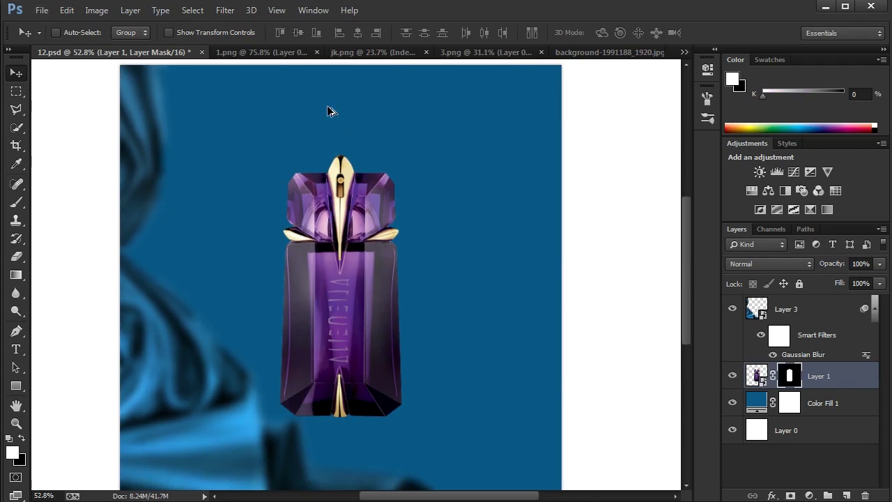
# Add a Hue/Saturation adjustment clipped to the bottle, with Colorize on, Hue about 208 and Saturation 62
pyautogui.scroll(-1, 331, 111)
pyautogui.click(809, 495)
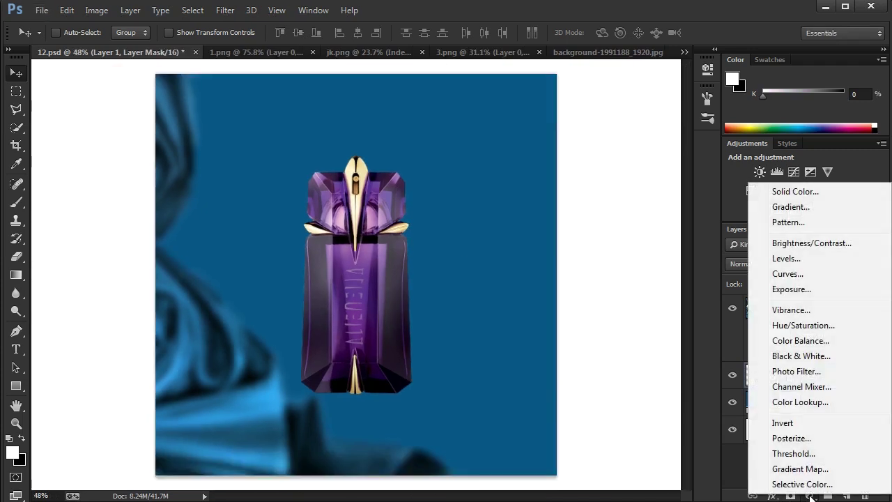
pyautogui.click(780, 325)
pyautogui.click(585, 295)
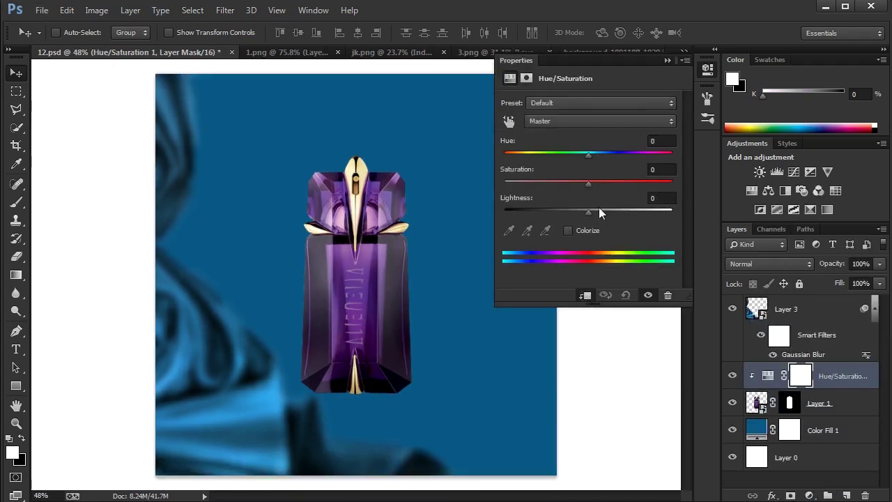
pyautogui.click(568, 230)
pyautogui.moveTo(505, 154); pyautogui.dragTo(598, 156)
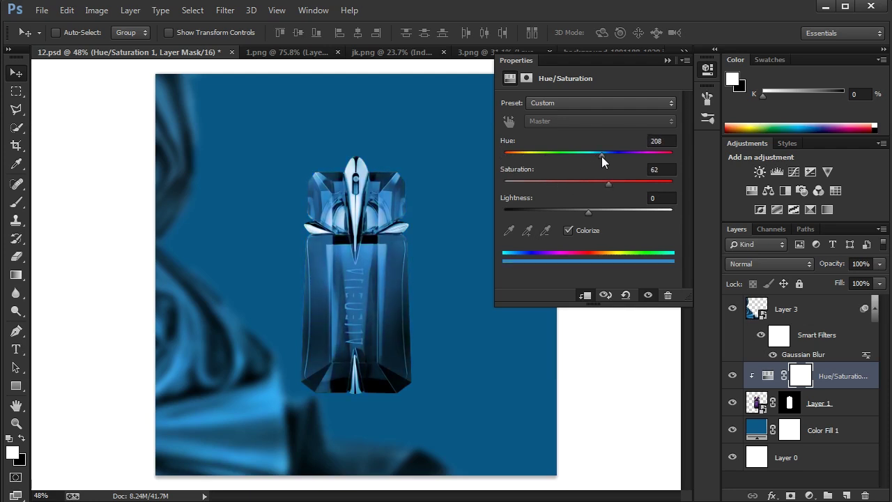
pyautogui.click(668, 61)
pyautogui.scroll(-4, 317, 235)
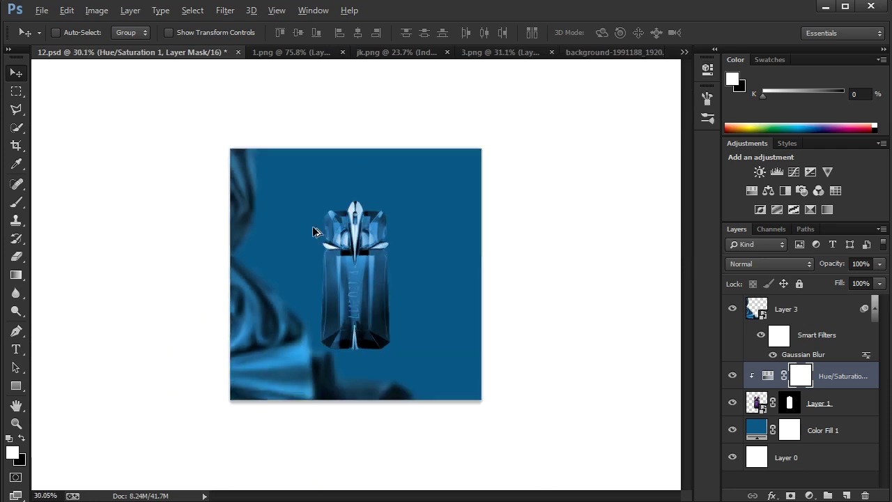
# Change the Color Fill 1 background to a slightly darker blue
pyautogui.scroll(3, 356, 279)
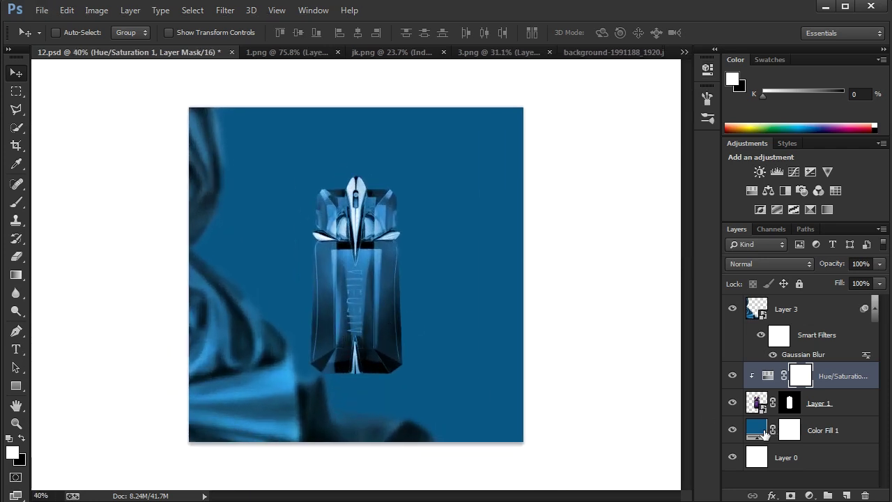
pyautogui.doubleClick(764, 433)
pyautogui.moveTo(570, 356); pyautogui.dragTo(573, 365)
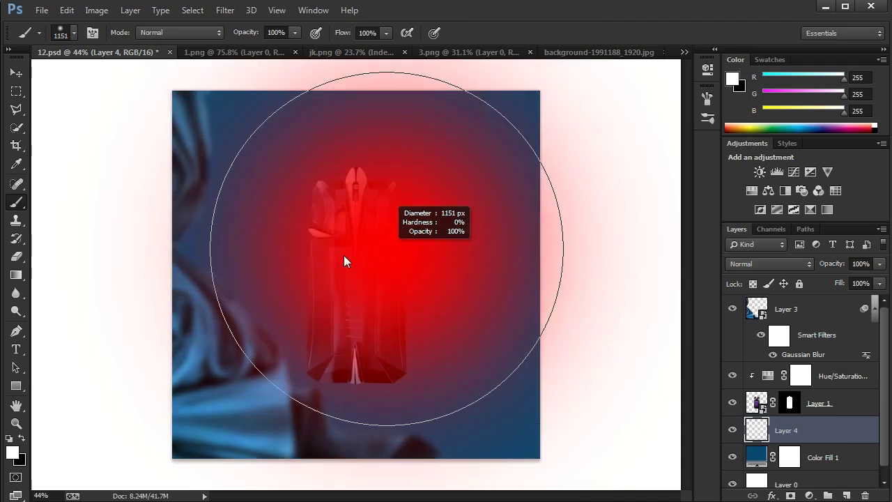
# Paint a soft white glow behind the bottle on Layer 4 with a 565 px brush at 0% hardness
pyautogui.moveTo(344, 255); pyautogui.dragTo(333, 258)
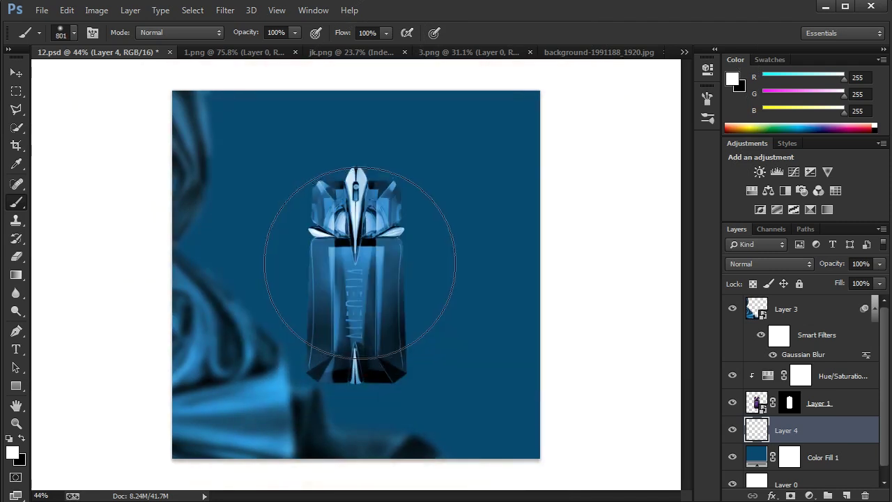
pyautogui.rightClick(365, 276)
pyautogui.click(553, 31)
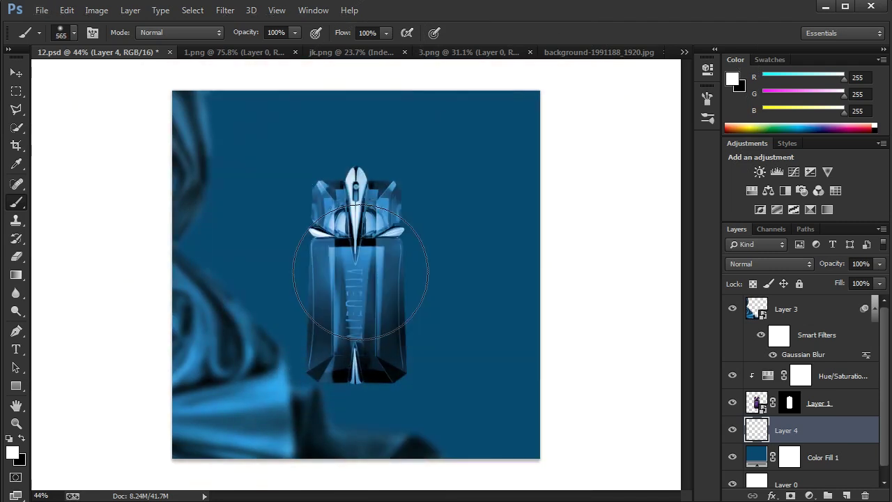
pyautogui.click(366, 297)
# Scale the white glow to about 152% and centre it behind the bottle
pyautogui.hotkey('ctrl', 't')
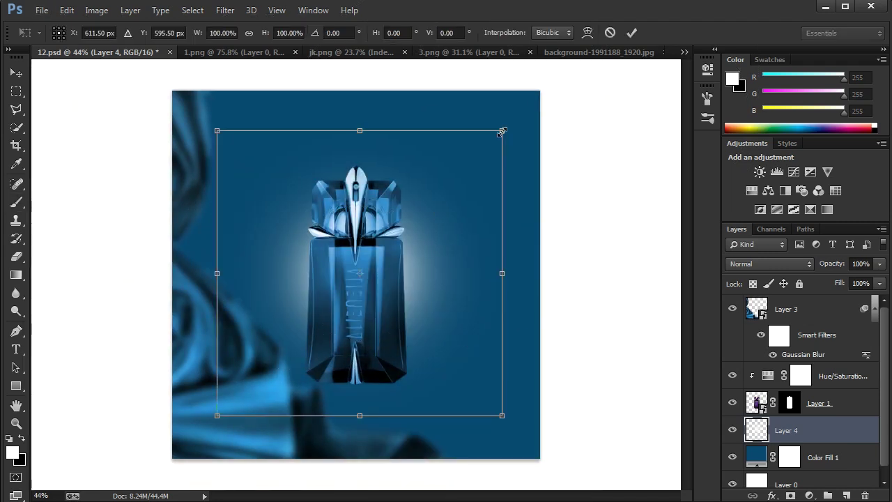
pyautogui.moveTo(502, 130); pyautogui.dragTo(573, 42)
pyautogui.moveTo(421, 268); pyautogui.dragTo(418, 255)
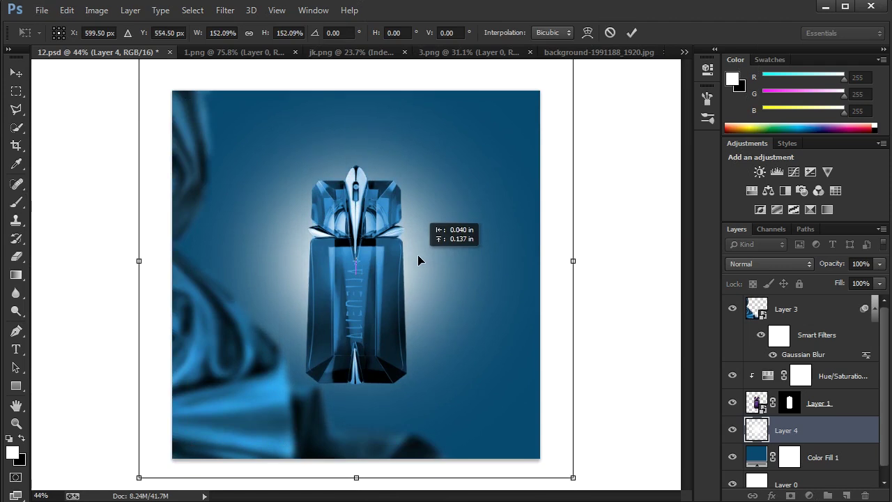
pyautogui.click(634, 36)
# Set the glow layer's blend mode to Overlay and shift the glow slightly left behind the bottle
pyautogui.click(782, 263)
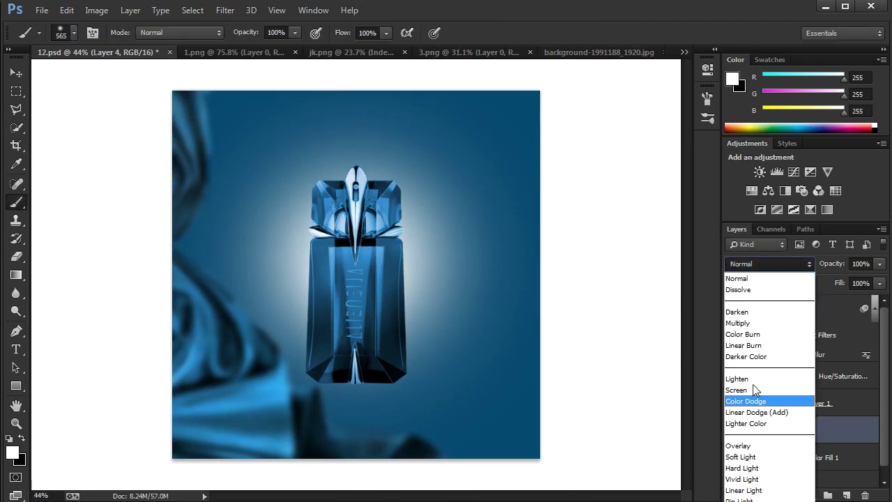
pyautogui.click(739, 446)
pyautogui.press('v')
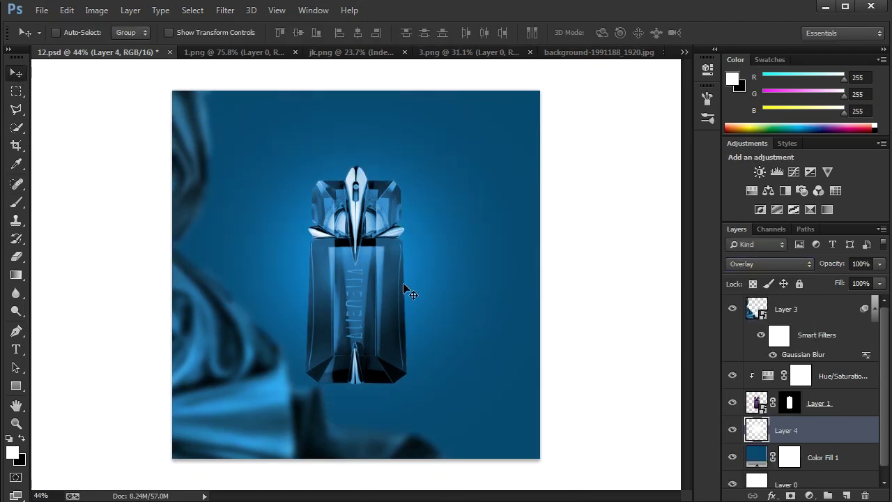
pyautogui.moveTo(404, 288); pyautogui.dragTo(378, 286)
pyautogui.scroll(-6, 347, 321)
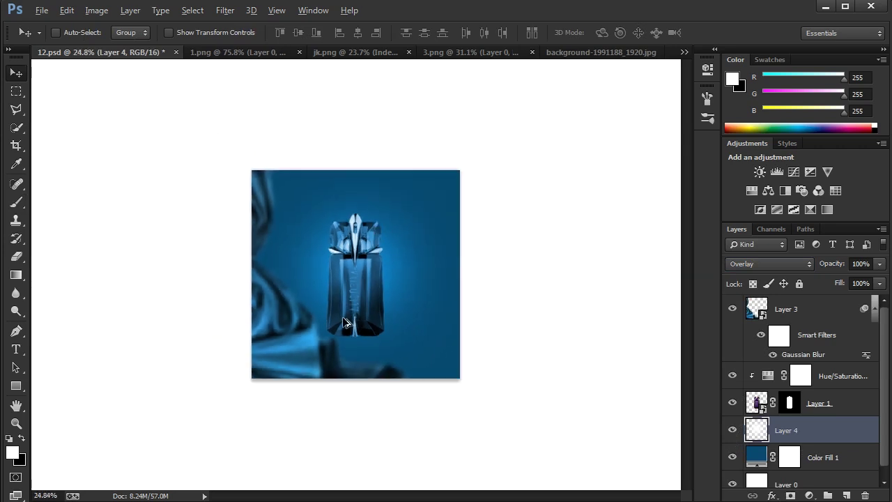
# Copy the white light rays from 3.png into 12.psd above the Color Fill 1 layer and position them behind the bottle
pyautogui.scroll(2, 342, 321)
pyautogui.click(774, 452)
pyautogui.scroll(3, 347, 310)
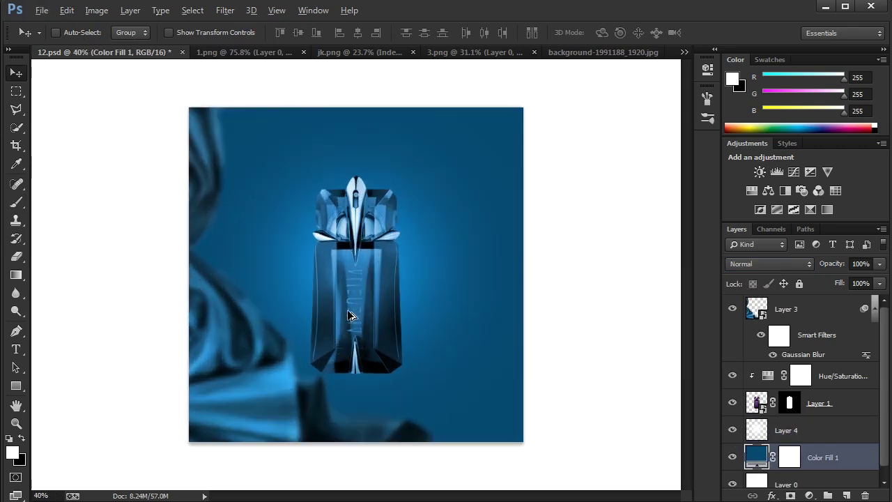
pyautogui.click(607, 53)
pyautogui.click(406, 53)
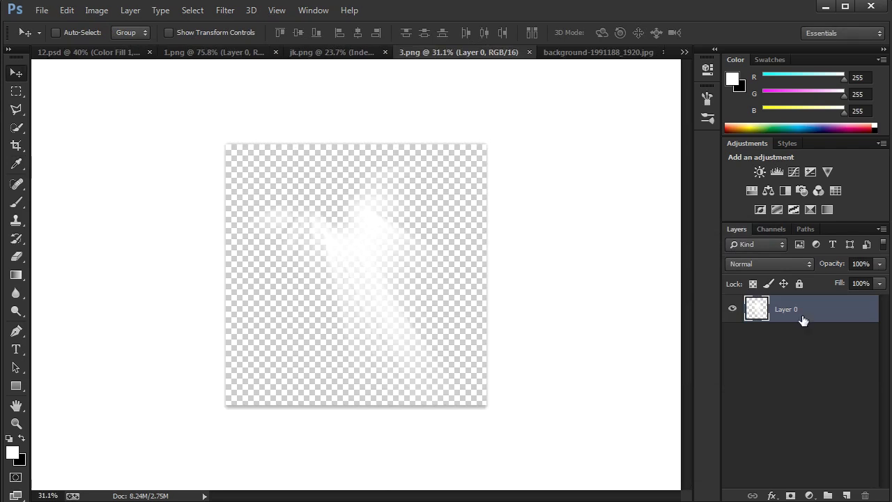
pyautogui.click(114, 54)
pyautogui.hotkey('ctrl', 'v')
pyautogui.moveTo(381, 255); pyautogui.dragTo(384, 205)
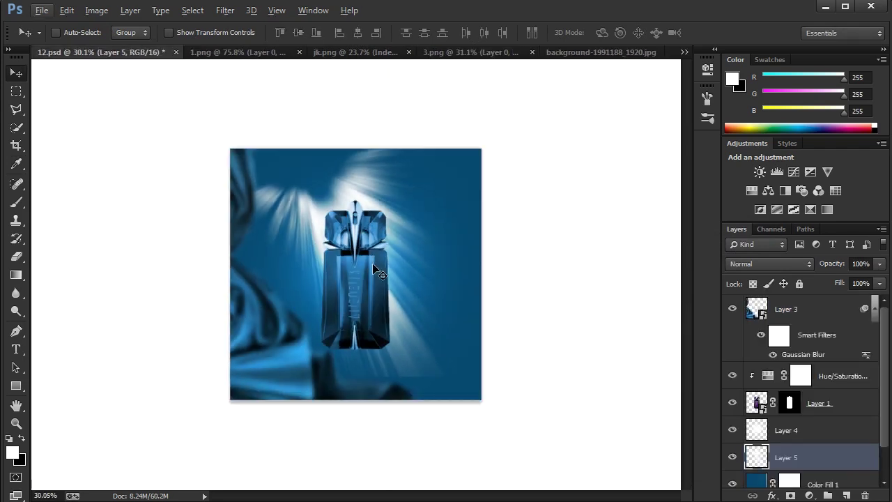
# Convert the light-ray layer to a smart object and scale it to about 137% by 135% over the canvas's upper-left corner
pyautogui.hotkey('ctrl', 't')
pyautogui.press('Return')
pyautogui.moveTo(379, 228); pyautogui.dragTo(304, 197)
pyautogui.hotkey('ctrl', 't')
pyautogui.moveTo(370, 316); pyautogui.dragTo(454, 391)
pyautogui.moveTo(353, 301); pyautogui.dragTo(293, 255)
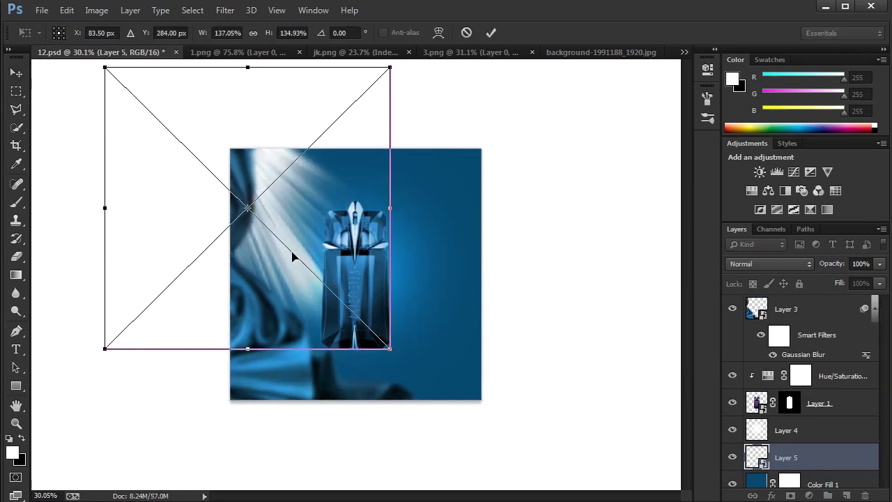
# Set the blend mode of the light rays on Layer 5 to Overlay
pyautogui.click(772, 264)
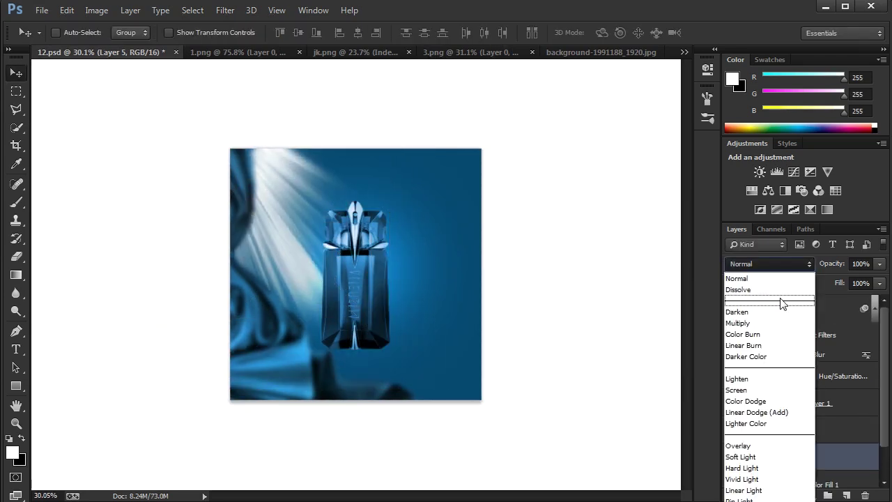
pyautogui.click(742, 446)
pyautogui.click(760, 263)
pyautogui.click(741, 440)
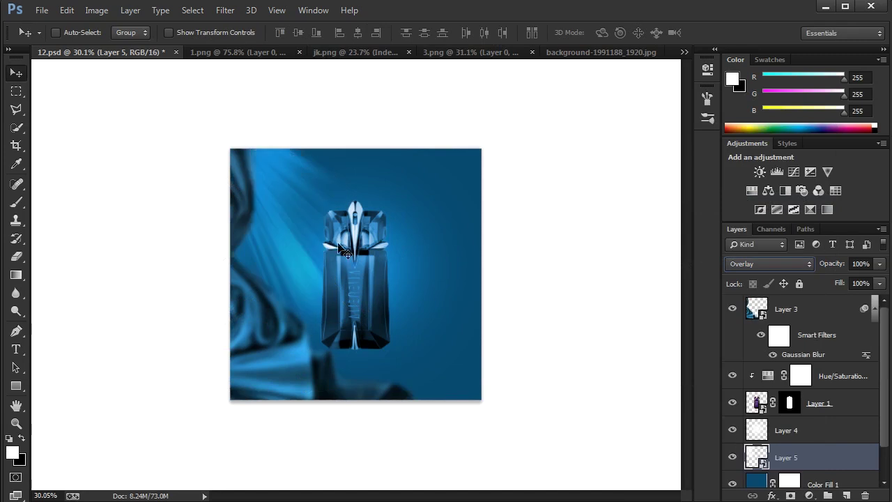
# Rotate the Layer 5 light rays to about -6.2° and enlarge them to about 169% by 153%
pyautogui.moveTo(346, 251); pyautogui.dragTo(351, 229)
pyautogui.hotkey('ctrl', 't')
pyautogui.moveTo(392, 331); pyautogui.dragTo(417, 323)
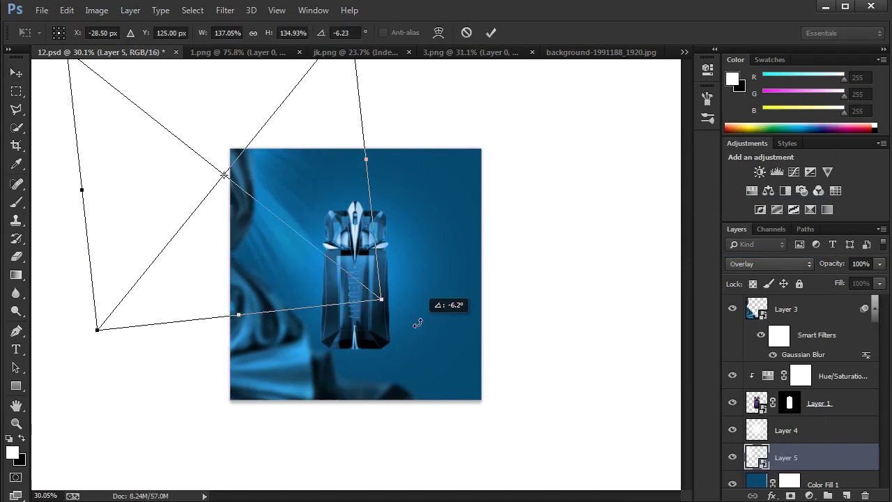
pyautogui.moveTo(381, 300); pyautogui.dragTo(347, 279)
pyautogui.press('Return')
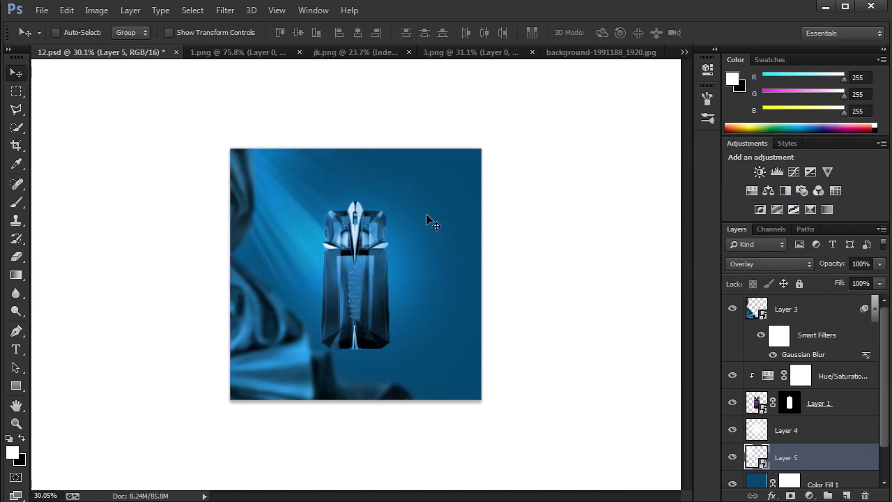
pyautogui.hotkey('ctrl', 't')
pyautogui.click(492, 32)
# Duplicate the light rays as a horizontally flipped copy on the canvas's right side and set the copy's opacity to 27%
pyautogui.hotkey('ctrl', 'j')
pyautogui.moveTo(328, 258); pyautogui.dragTo(461, 259)
pyautogui.hotkey('ctrl', 't')
pyautogui.rightClick(441, 222)
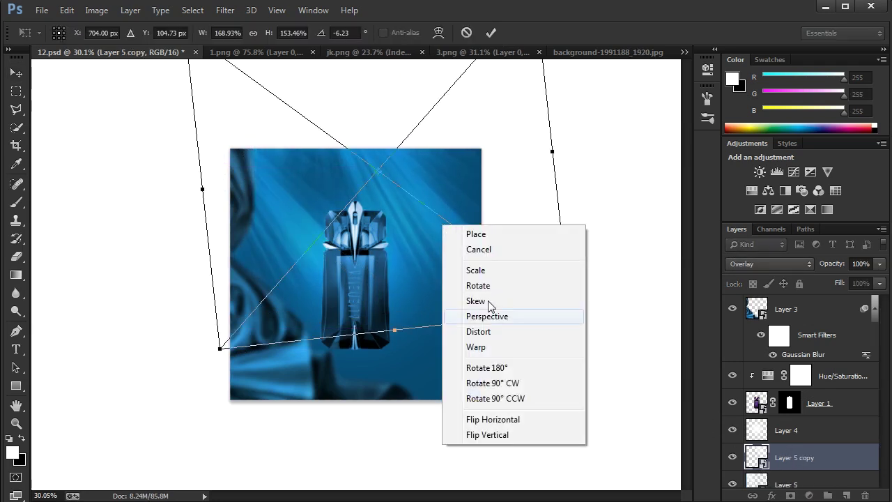
pyautogui.click(492, 420)
pyautogui.moveTo(408, 178); pyautogui.dragTo(522, 212)
pyautogui.click(491, 34)
pyautogui.moveTo(835, 264); pyautogui.dragTo(770, 273)
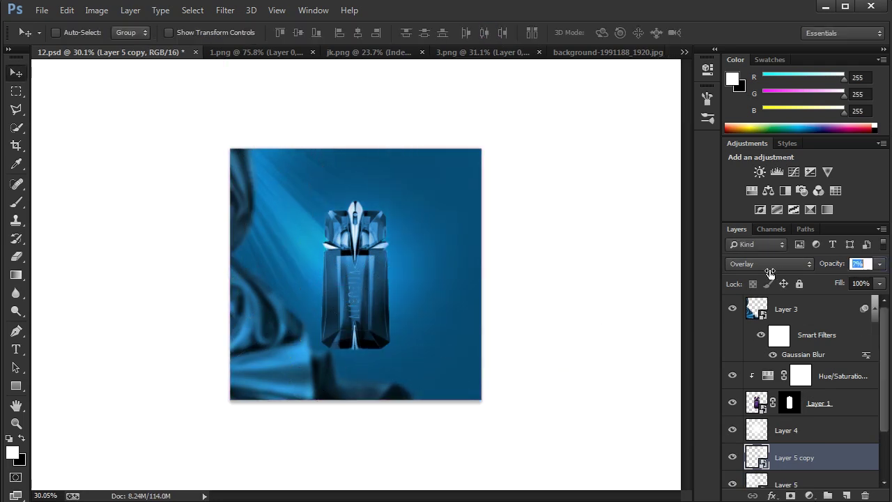
pyautogui.press('Return')
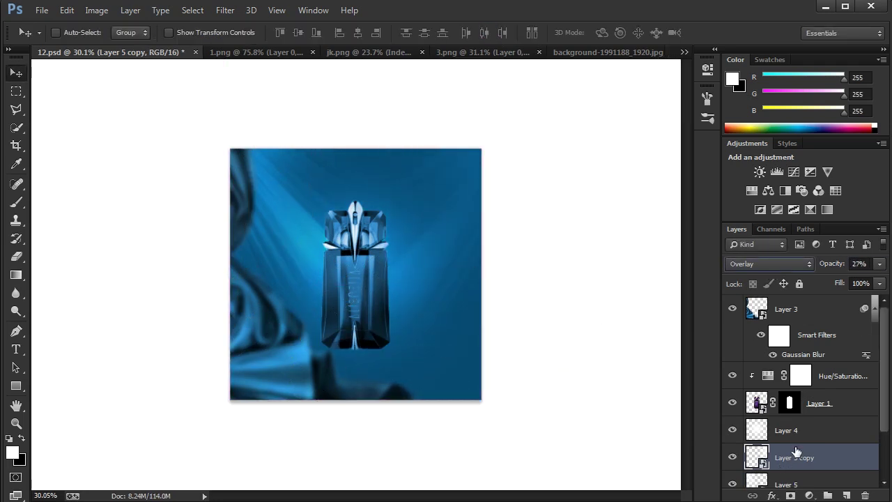
# Move the original light rays on Layer 5 up by about 1.6 in
pyautogui.click(788, 483)
pyautogui.moveTo(299, 265); pyautogui.dragTo(304, 114)
pyautogui.scroll(-4, 313, 178)
pyautogui.scroll(11, 346, 230)
pyautogui.scroll(-4, 344, 202)
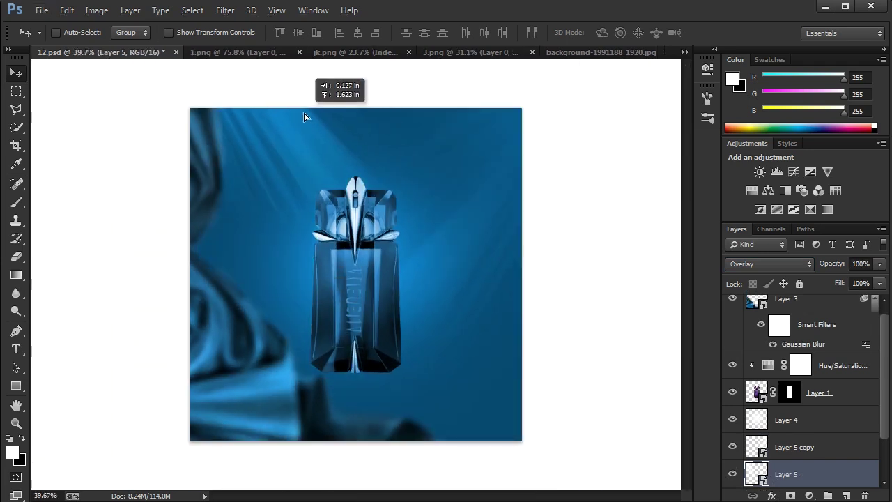
# Rotate the Layer 5 light rays slightly and shift them down and right towards the bottle cap
pyautogui.scroll(-5, 307, 286)
pyautogui.hotkey('ctrl', 't')
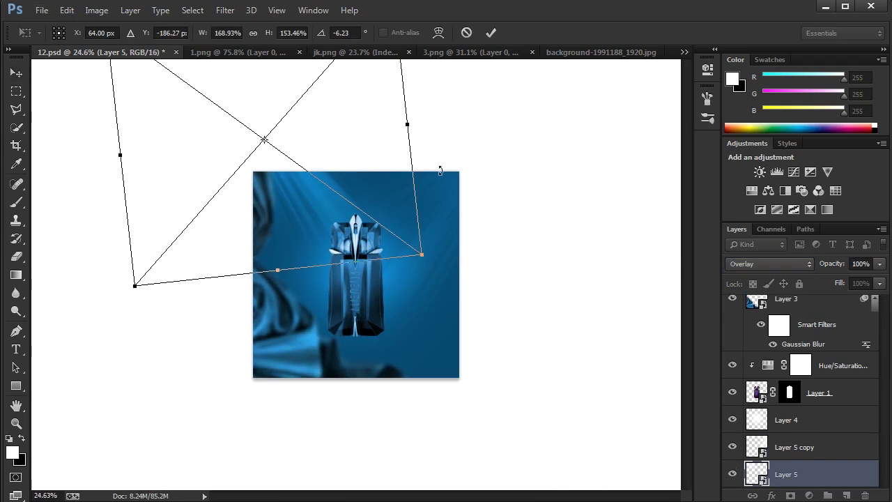
pyautogui.moveTo(440, 170); pyautogui.dragTo(443, 177)
pyautogui.moveTo(281, 213); pyautogui.dragTo(292, 235)
pyautogui.click(490, 33)
pyautogui.scroll(5, 380, 344)
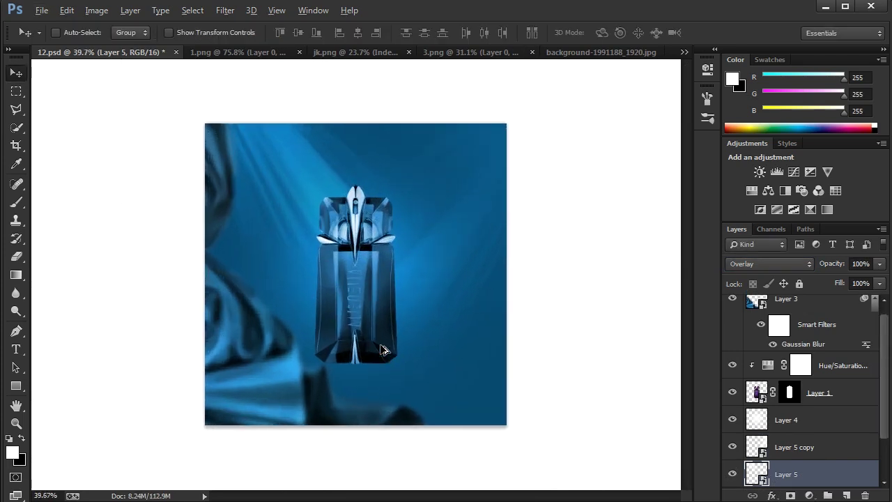
pyautogui.scroll(-1, 321, 246)
# Paint a soft black spot at the bottle's base on a new layer above Layer 4, using a 478 px brush at 0% hardness
pyautogui.click(817, 415)
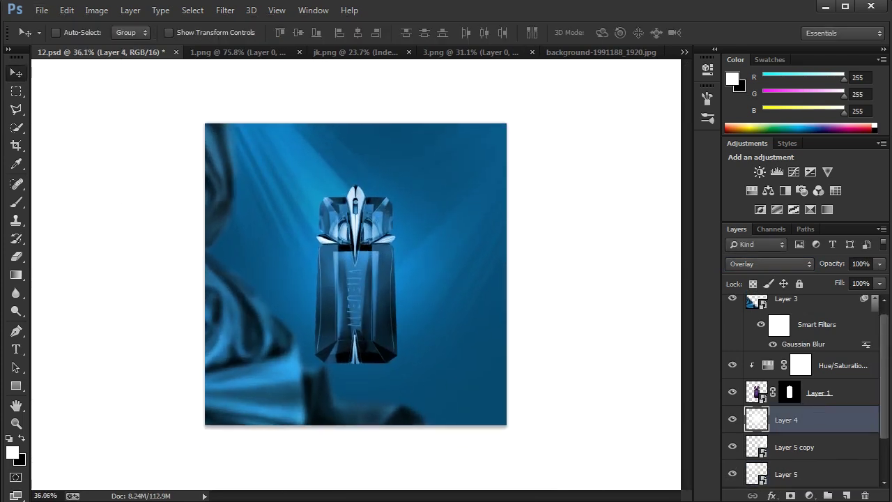
pyautogui.click(847, 495)
pyautogui.click(17, 202)
pyautogui.rightClick(311, 232)
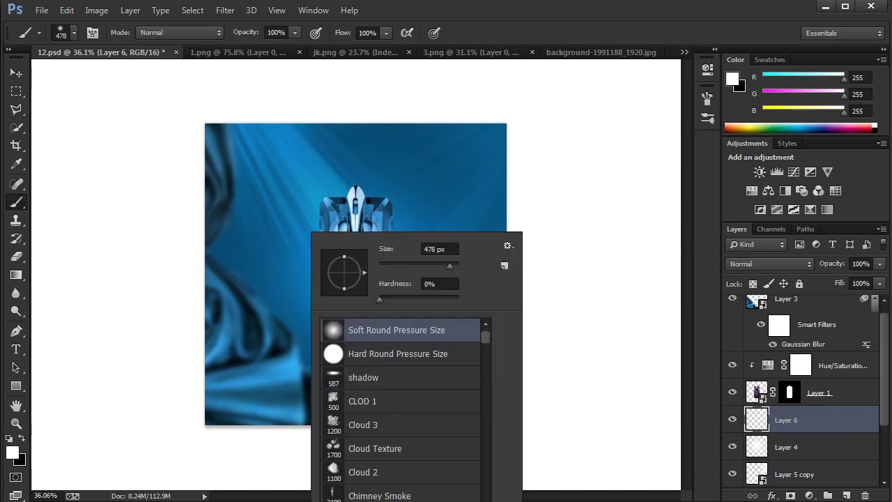
pyautogui.click(548, 23)
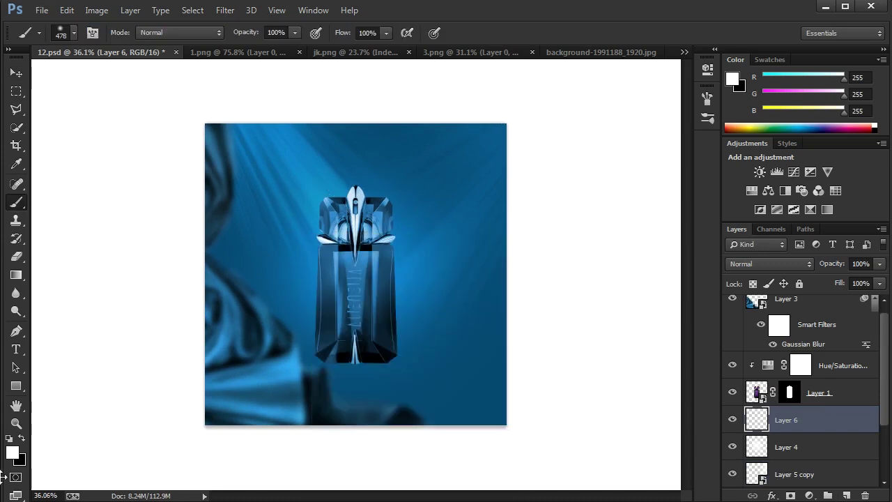
pyautogui.click(21, 438)
pyautogui.scroll(5, 354, 361)
pyautogui.scroll(3, 356, 361)
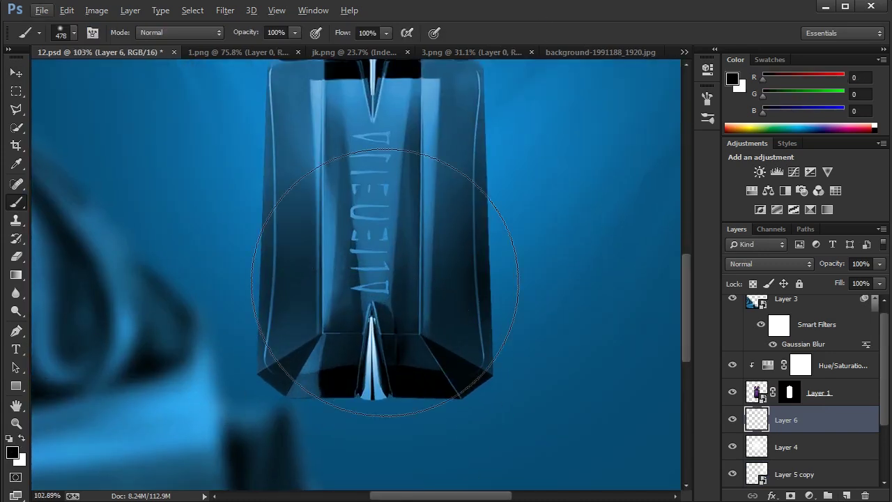
# Squash the black spot vertically into a thin, flat shadow beneath the bottle
pyautogui.hotkey('ctrl', 't')
pyautogui.scroll(-2, 404, 323)
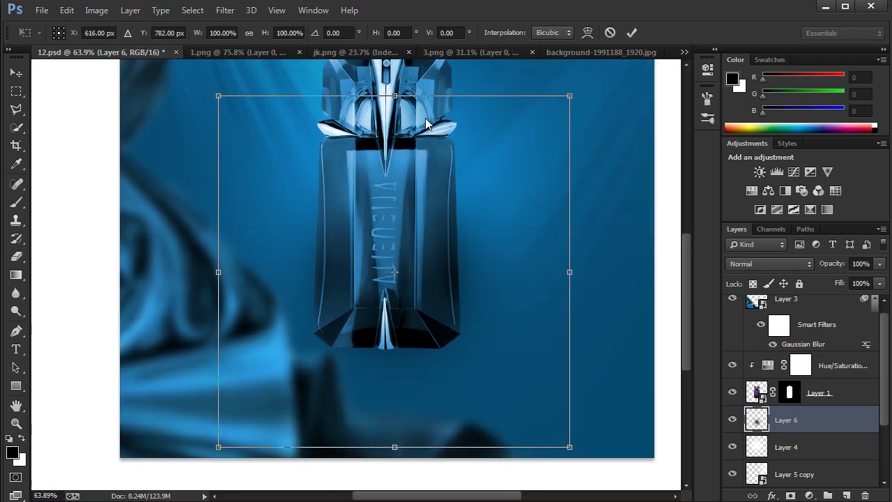
pyautogui.moveTo(400, 102); pyautogui.dragTo(403, 343)
pyautogui.click(631, 33)
pyautogui.scroll(-2, 384, 307)
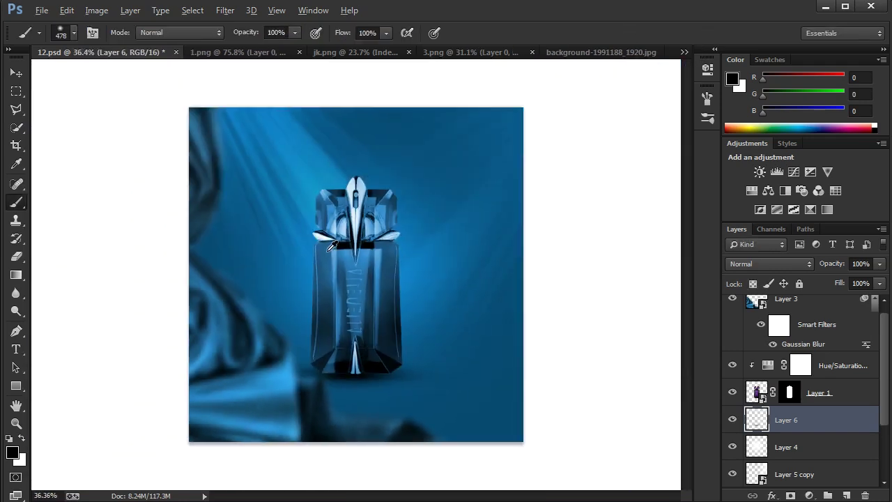
# Widen the shadow under the bottle to about 120% of its width
pyautogui.click(16, 73)
pyautogui.hotkey('ctrl', 't')
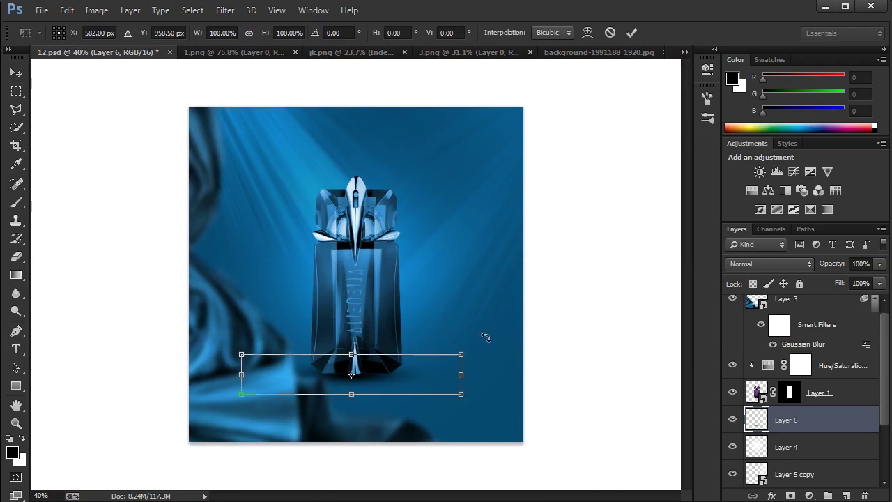
pyautogui.moveTo(461, 373); pyautogui.dragTo(484, 374)
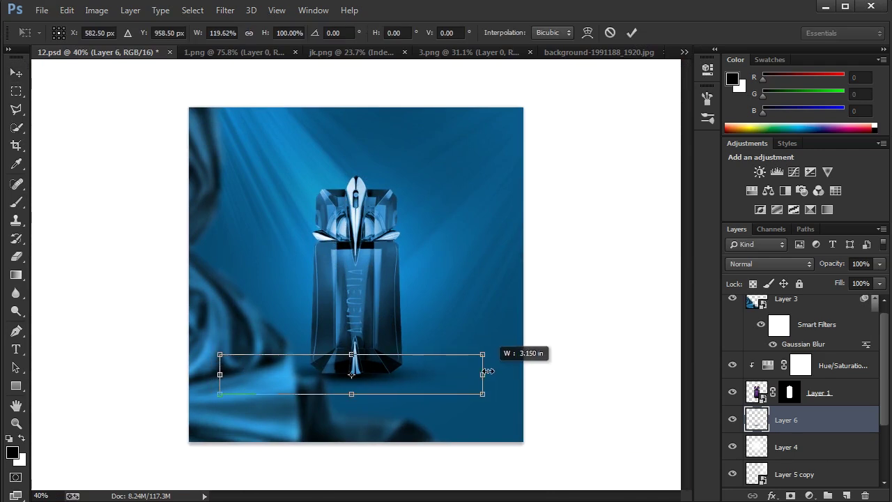
pyautogui.press('Return')
pyautogui.scroll(-1, 367, 264)
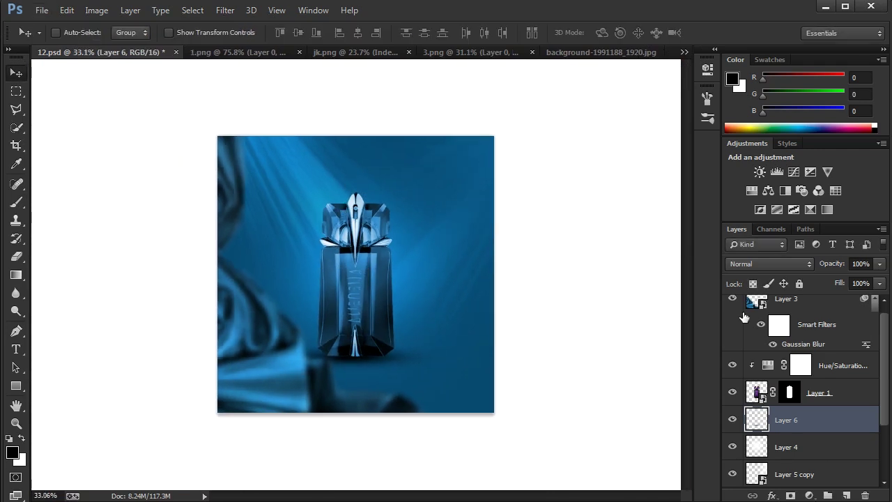
# Add a second Hue/Saturation adjustment clipped to the bottle, colorized with hue 205, saturation 64 and strongly raised lightness
pyautogui.click(836, 365)
pyautogui.click(809, 496)
pyautogui.click(774, 328)
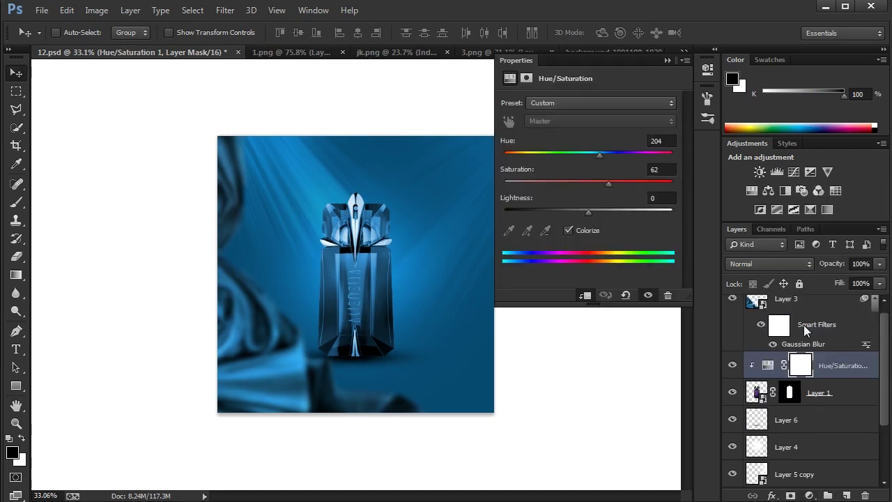
pyautogui.click(587, 296)
pyautogui.click(568, 230)
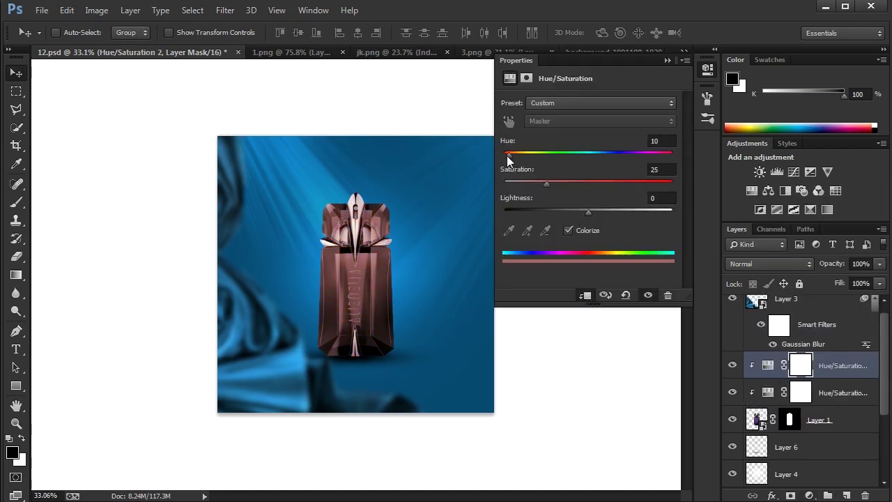
pyautogui.moveTo(507, 155); pyautogui.dragTo(606, 154)
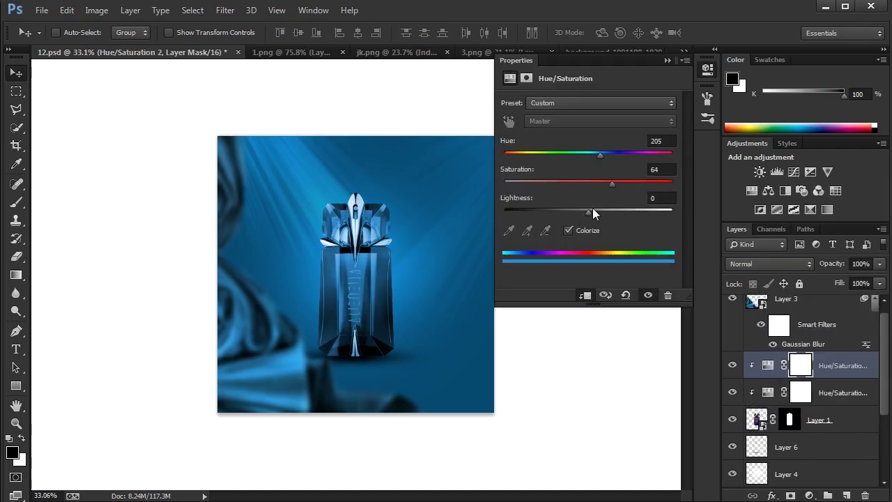
pyautogui.moveTo(591, 211); pyautogui.dragTo(641, 209)
pyautogui.click(668, 61)
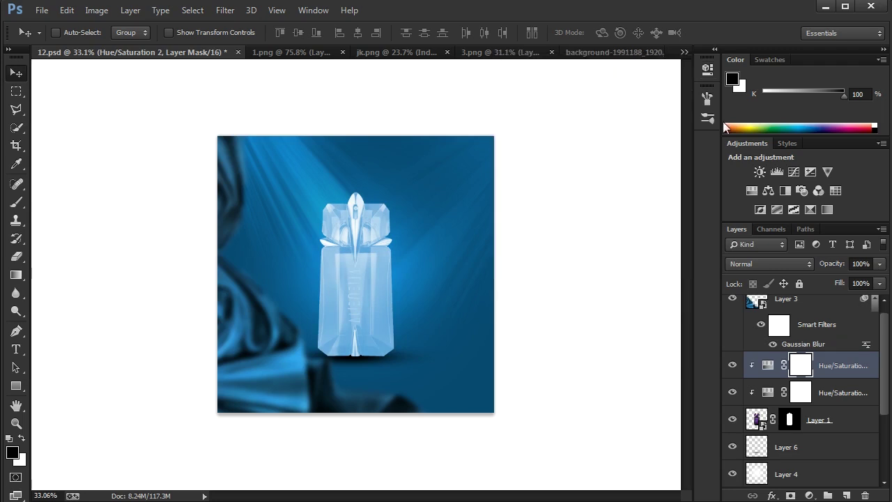
# Set the new Hue/Saturation layer's blend mode to Linear Dodge (Add) and invert its mask to black
pyautogui.click(767, 264)
pyautogui.click(746, 415)
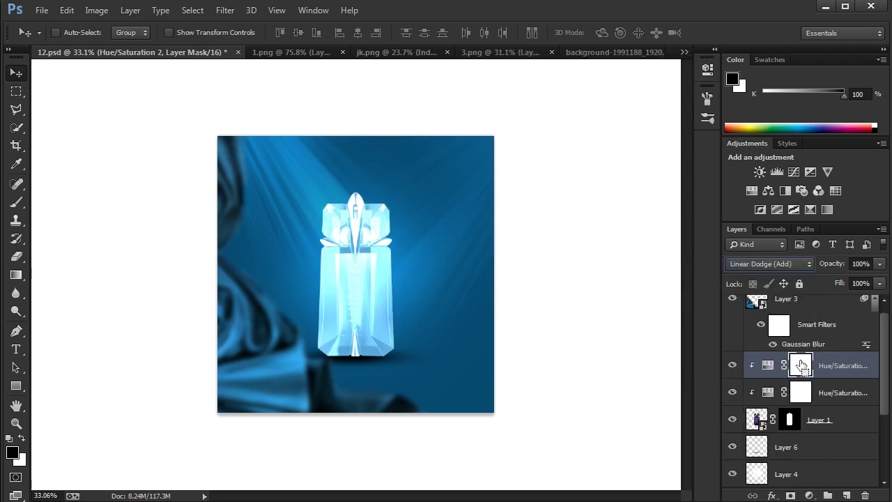
pyautogui.hotkey('ctrl', 'i')
# Paint a white highlight on the adjustment mask along the bottle's left edge with a soft 38 px brush, at 13% and 62% flow
pyautogui.click(16, 203)
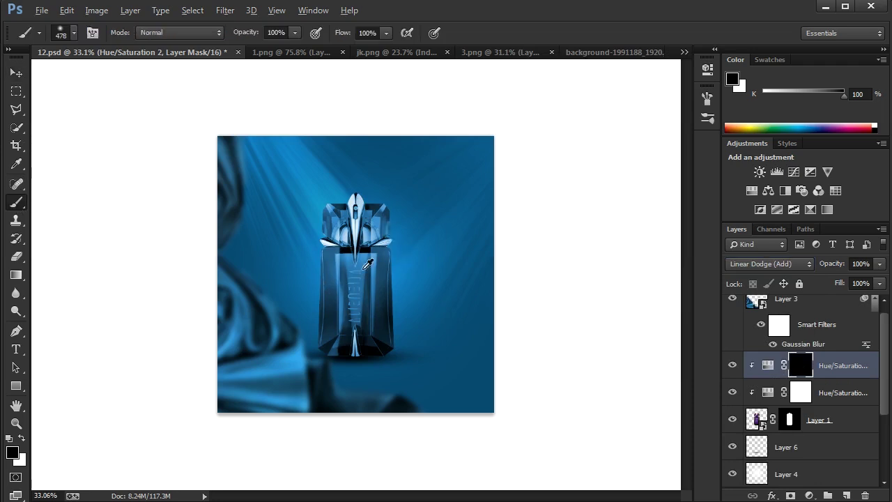
pyautogui.scroll(8, 332, 306)
pyautogui.moveTo(367, 266)
pyautogui.mouseDown()
pyautogui.moveTo(300, 282)
pyautogui.moveTo(312, 287)
pyautogui.mouseUp()
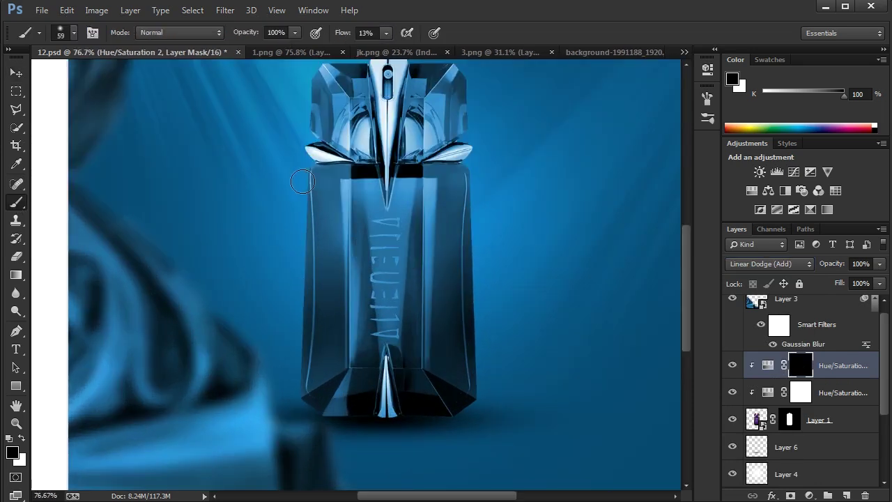
pyautogui.moveTo(309, 249); pyautogui.dragTo(300, 249)
pyautogui.scroll(2, 287, 274)
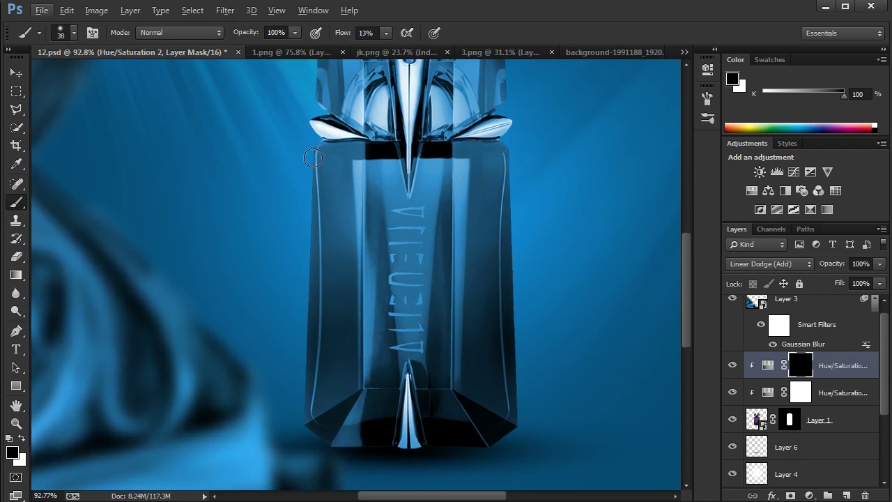
pyautogui.click(22, 438)
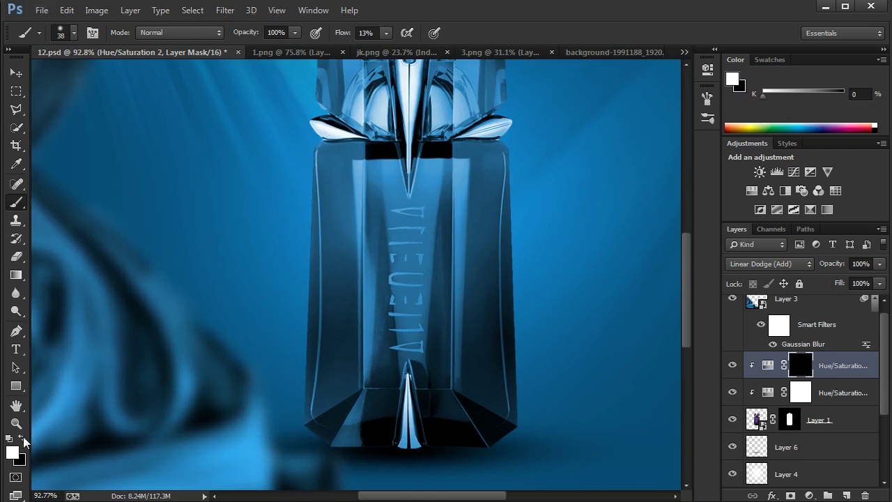
pyautogui.keyDown('shift'); pyautogui.click(304, 419); pyautogui.keyUp('shift')
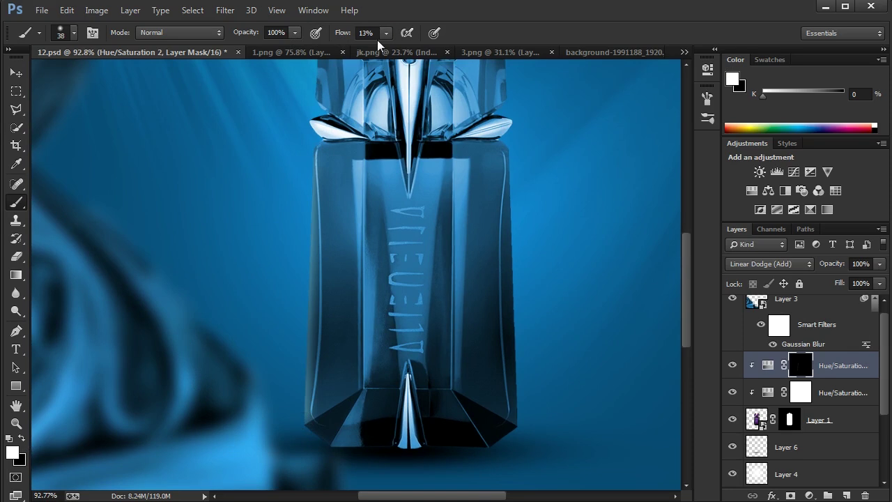
pyautogui.keyDown('shift'); pyautogui.click(299, 423); pyautogui.keyUp('shift')
pyautogui.scroll(2, 337, 300)
# Paint thin white highlight lines on the adjustment mask along the bottle's left facet and base edges with a 1 px brush at 68% flow
pyautogui.rightClick(359, 236)
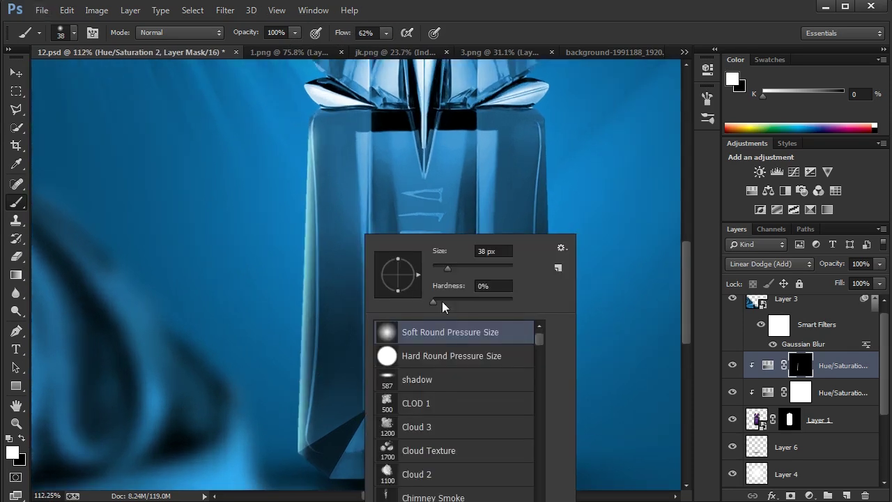
pyautogui.moveTo(448, 269); pyautogui.dragTo(431, 269)
pyautogui.scroll(1, 318, 128)
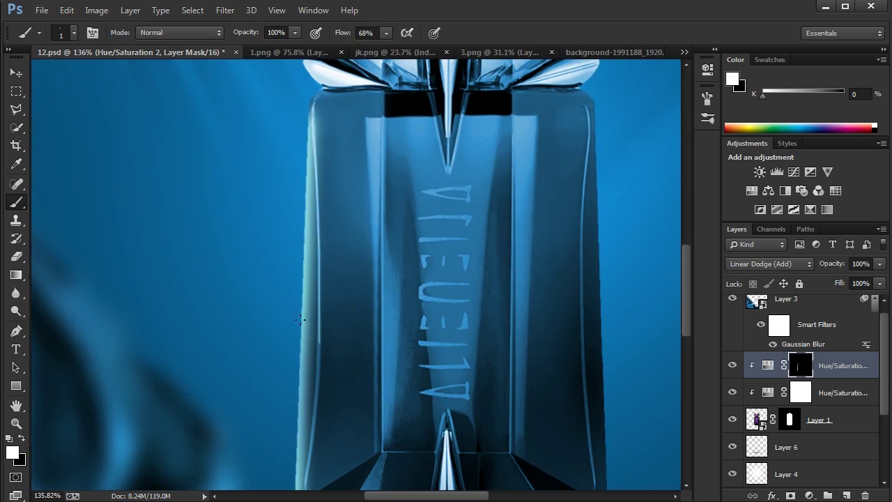
pyautogui.scroll(-2, 300, 319)
pyautogui.scroll(1, 398, 408)
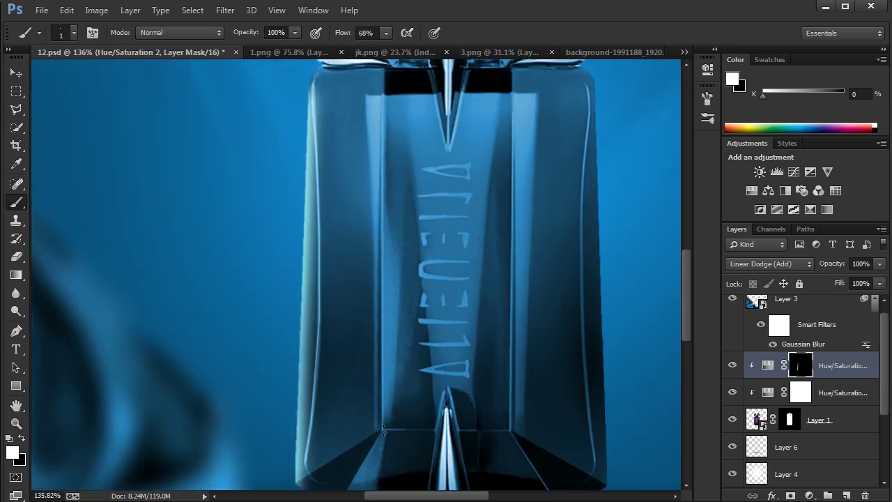
pyautogui.keyDown('shift'); pyautogui.click(383, 95); pyautogui.keyUp('shift')
pyautogui.keyDown('shift'); pyautogui.click(373, 206); pyautogui.keyUp('shift')
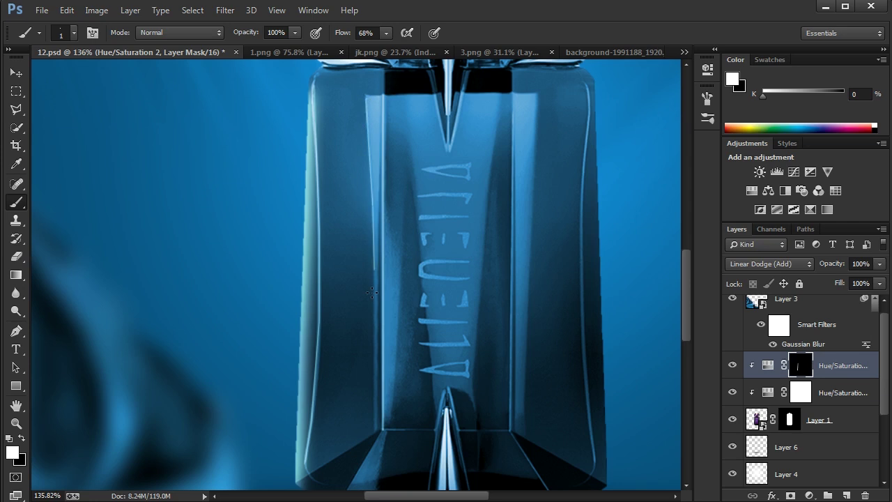
pyautogui.moveTo(377, 431); pyautogui.dragTo(376, 312)
pyautogui.scroll(-5, 374, 434)
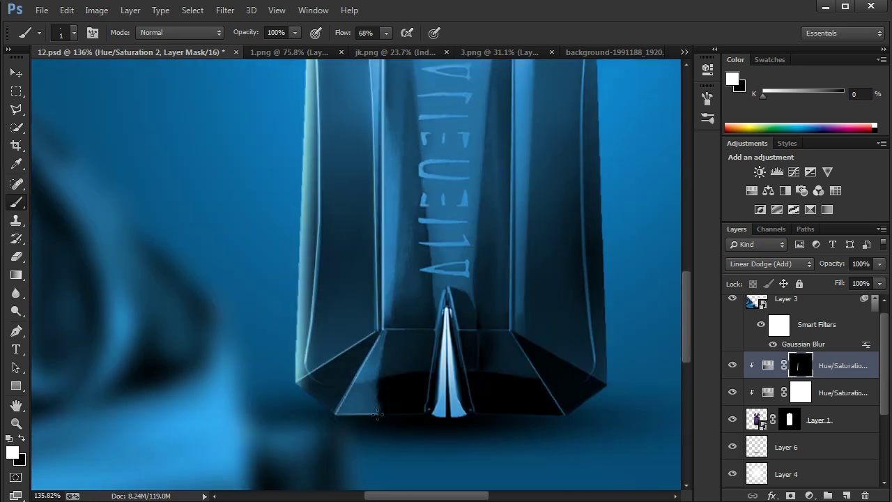
pyautogui.press('h')
pyautogui.moveTo(396, 360); pyautogui.dragTo(365, 227)
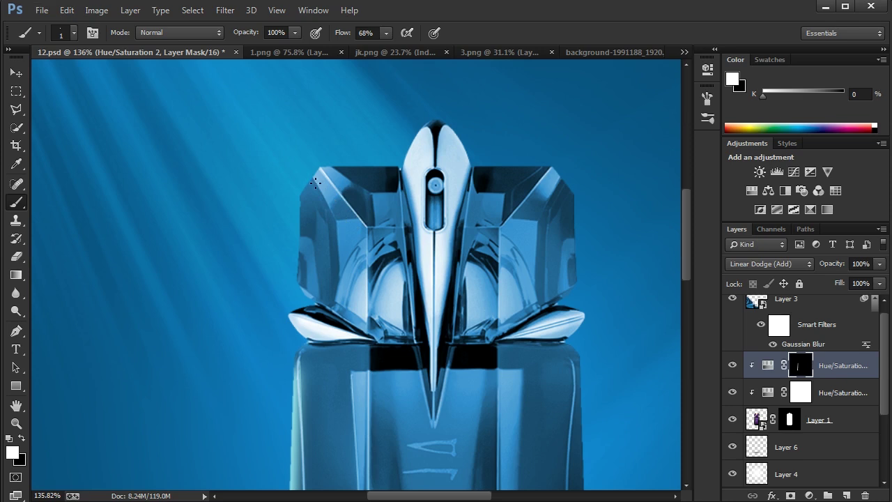
# Paint a soft white highlight on the adjustment mask along the cap's left and upper edges with a 27 px brush at 68% flow
pyautogui.scroll(-2, 286, 207)
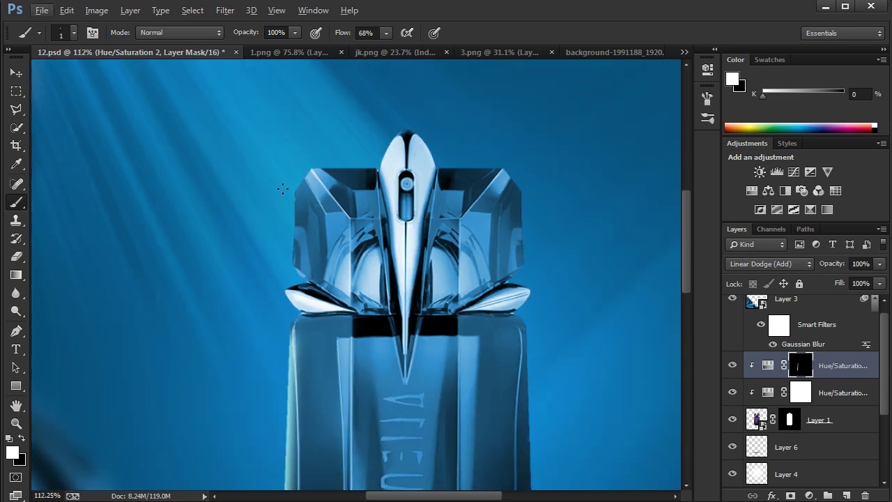
pyautogui.rightClick(283, 188)
pyautogui.moveTo(362, 243); pyautogui.dragTo(352, 243)
pyautogui.click(354, 211)
pyautogui.click(486, 48)
pyautogui.scroll(2, 297, 218)
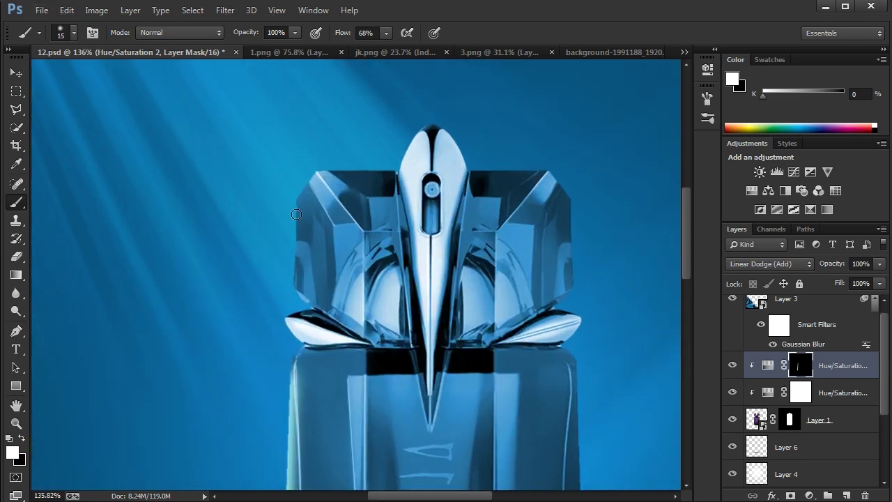
pyautogui.keyDown('alt'); pyautogui.moveTo(294, 211); pyautogui.dragTo(302, 211); pyautogui.keyUp('alt')
pyautogui.moveTo(295, 242)
pyautogui.mouseDown()
pyautogui.moveTo(220, 306)
pyautogui.moveTo(314, 168)
pyautogui.moveTo(229, 213)
pyautogui.moveTo(384, 177)
pyautogui.mouseUp()
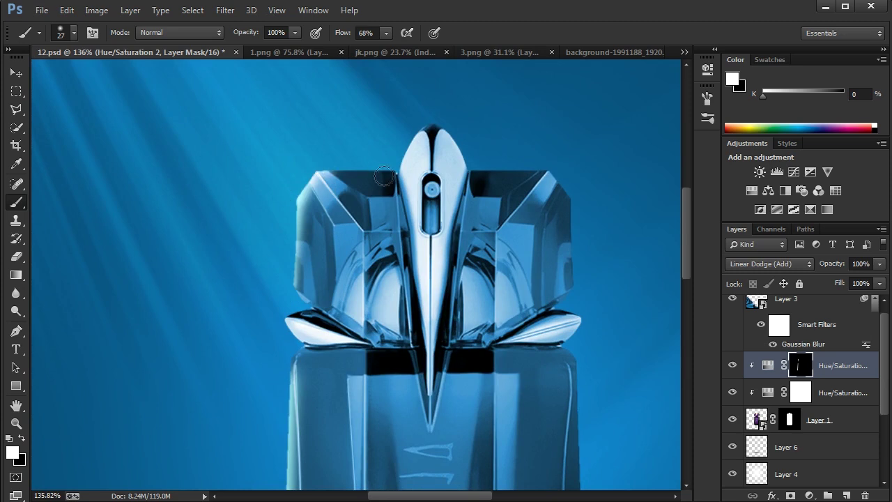
pyautogui.scroll(-3, 365, 119)
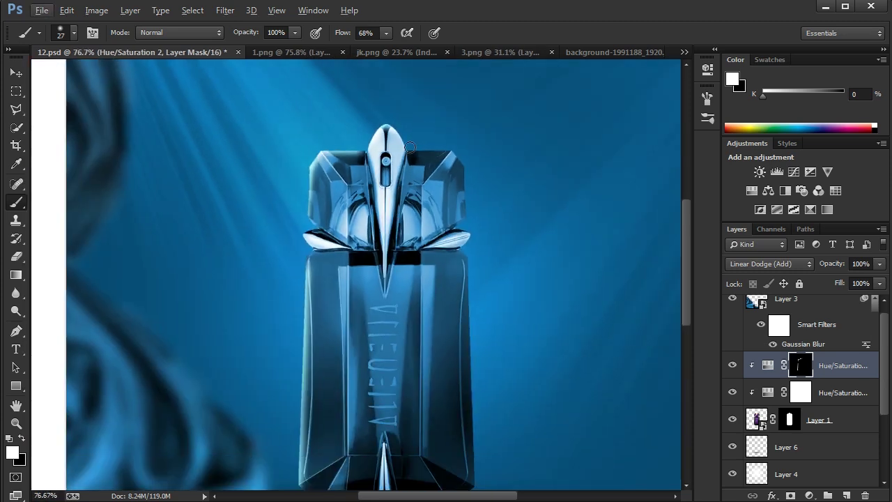
# Check the effect of the Layer 4 glow behind the bottle and duplicate that layer
pyautogui.scroll(-3, 473, 167)
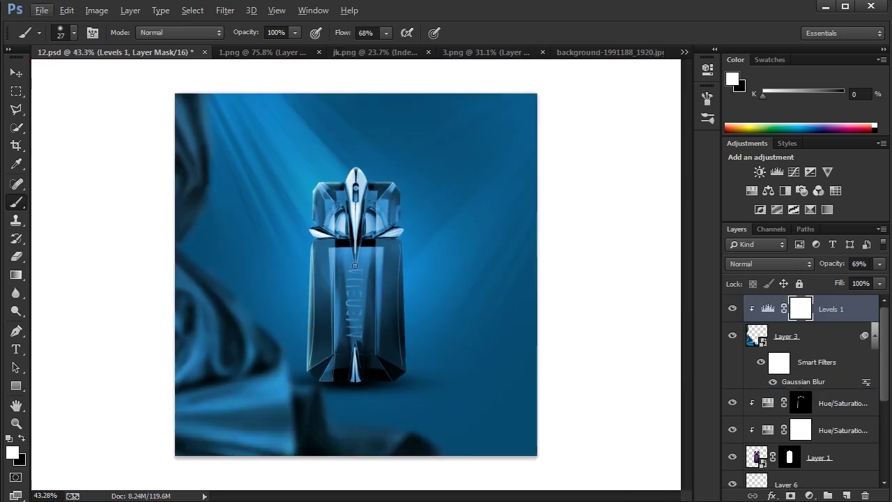
pyautogui.scroll(-1, 354, 263)
pyautogui.scroll(-3, 788, 418)
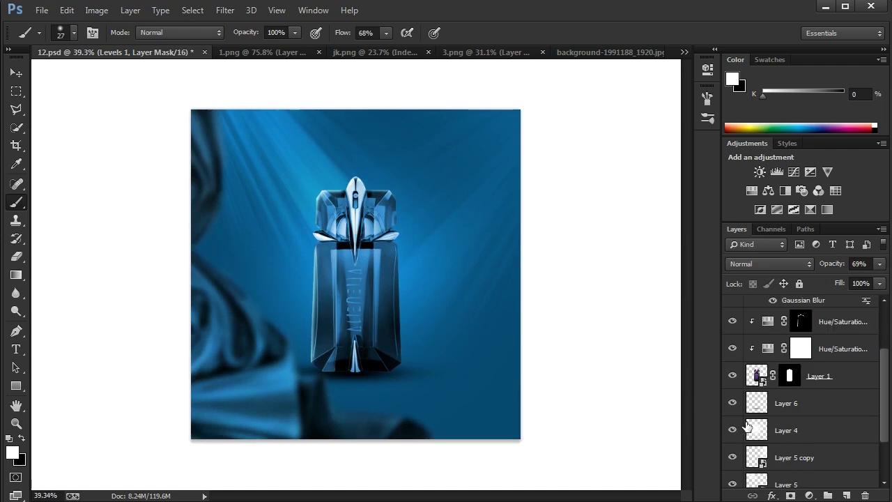
pyautogui.click(733, 430)
pyautogui.click(733, 430)
pyautogui.click(806, 439)
pyautogui.hotkey('ctrl', 'j')
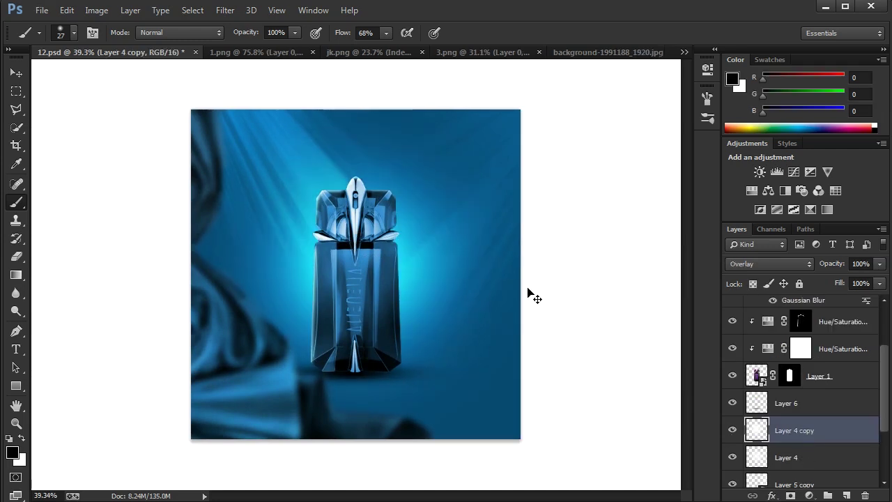
# Scale the duplicated glow layer up beyond the canvas and lower its opacity
pyautogui.hotkey('ctrl', 't')
pyautogui.scroll(-1, 509, 173)
pyautogui.moveTo(517, 107); pyautogui.dragTo(715, 49)
pyautogui.click(631, 33)
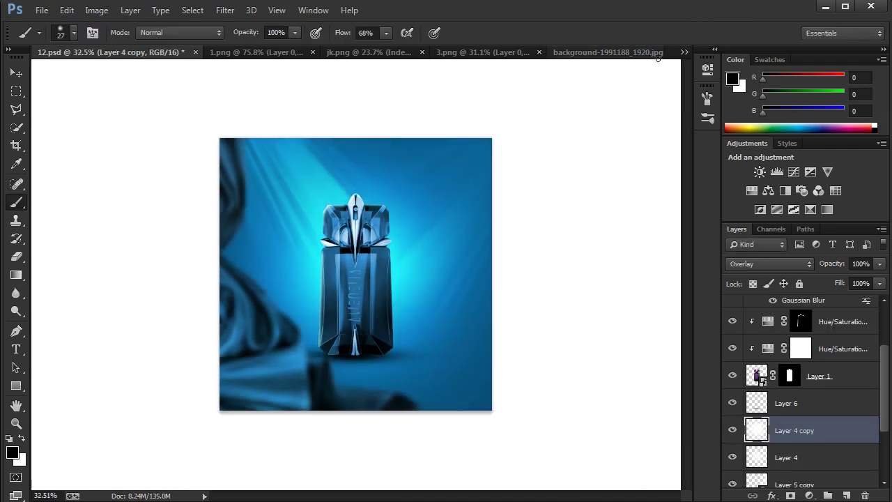
pyautogui.moveTo(836, 264); pyautogui.dragTo(804, 272)
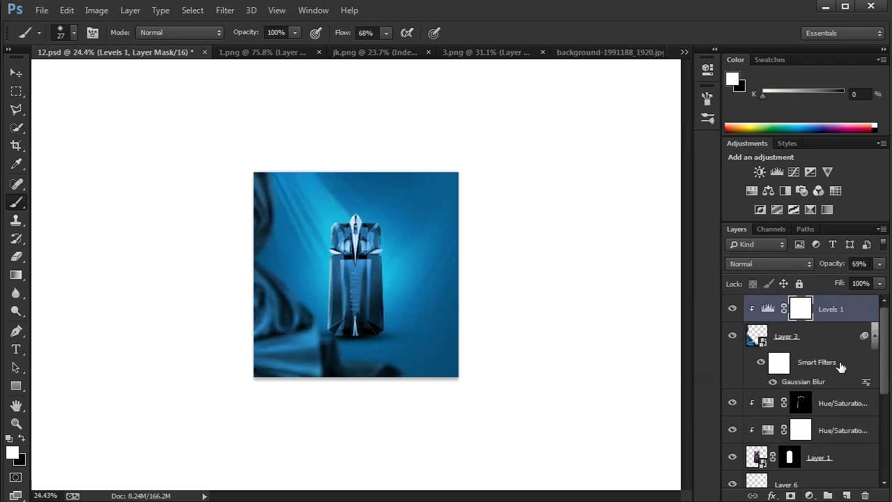
# Add a Levels adjustment above all layers with black input 26, slightly brighter midtones and a lowered white input
pyautogui.click(808, 495)
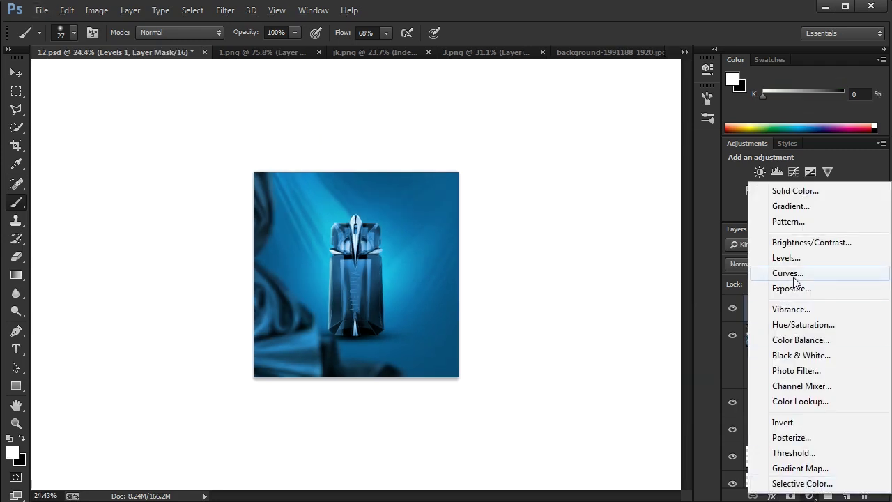
pyautogui.click(787, 258)
pyautogui.moveTo(524, 205); pyautogui.dragTo(535, 203)
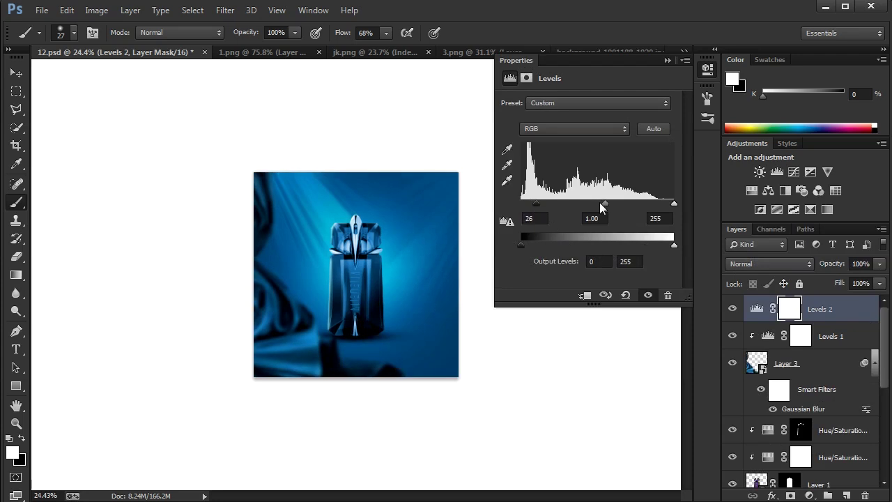
pyautogui.moveTo(606, 209); pyautogui.dragTo(593, 209)
pyautogui.moveTo(671, 209)
pyautogui.mouseDown()
pyautogui.moveTo(648, 207)
pyautogui.moveTo(665, 208)
pyautogui.mouseUp()
pyautogui.click(667, 60)
# Add a new layer and paint soft black over the image's outer right area with a 927 px brush at 3% flow
pyautogui.click(846, 495)
pyautogui.rightClick(313, 246)
pyautogui.moveTo(391, 282); pyautogui.dragTo(419, 282)
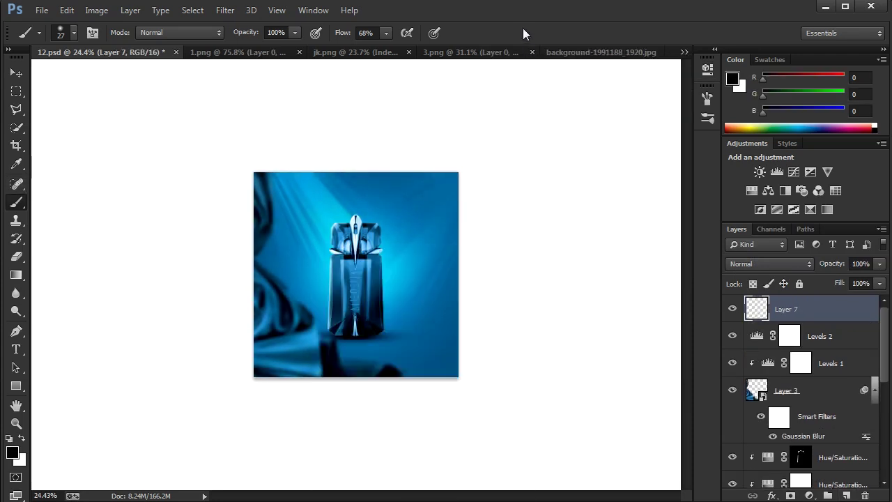
pyautogui.rightClick(312, 101)
pyautogui.moveTo(340, 34); pyautogui.dragTo(295, 42)
pyautogui.scroll(2, 360, 300)
pyautogui.click(484, 242)
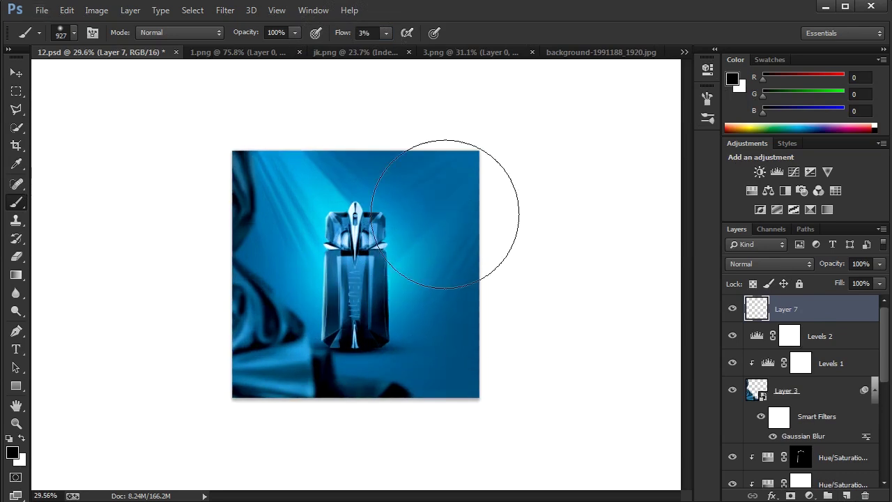
# Try the Lighter Color and Linear Dodge (Add) blend modes on Layer 7, comparing the image with the layer hidden and shown
pyautogui.click(770, 263)
pyautogui.click(757, 410)
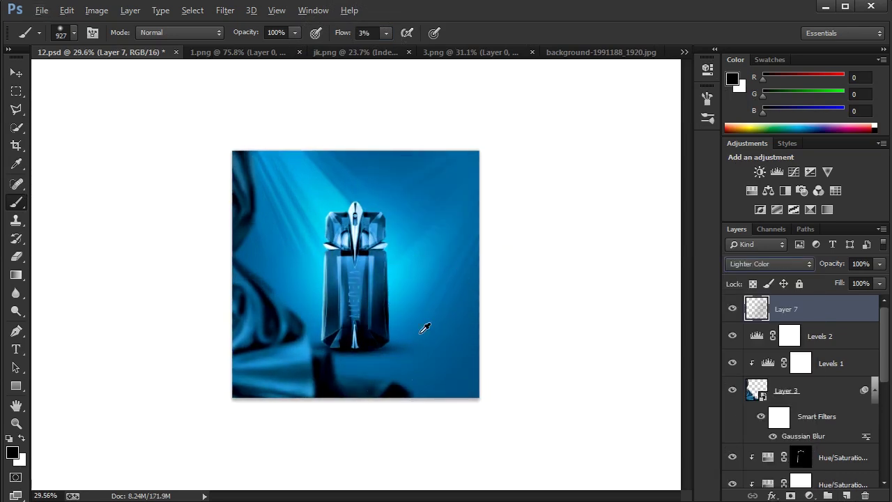
pyautogui.click(16, 72)
pyautogui.scroll(1, 355, 272)
pyautogui.click(733, 311)
pyautogui.click(733, 311)
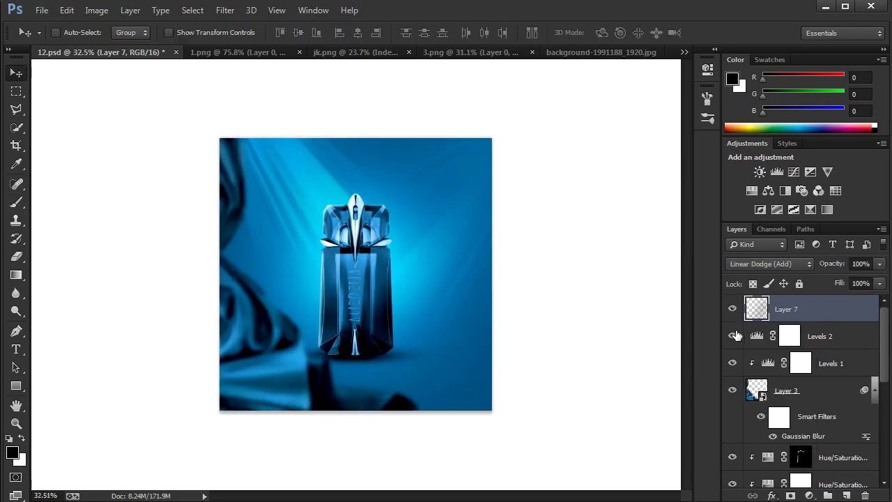
pyautogui.click(732, 311)
pyautogui.click(732, 309)
pyautogui.scroll(-1, 416, 323)
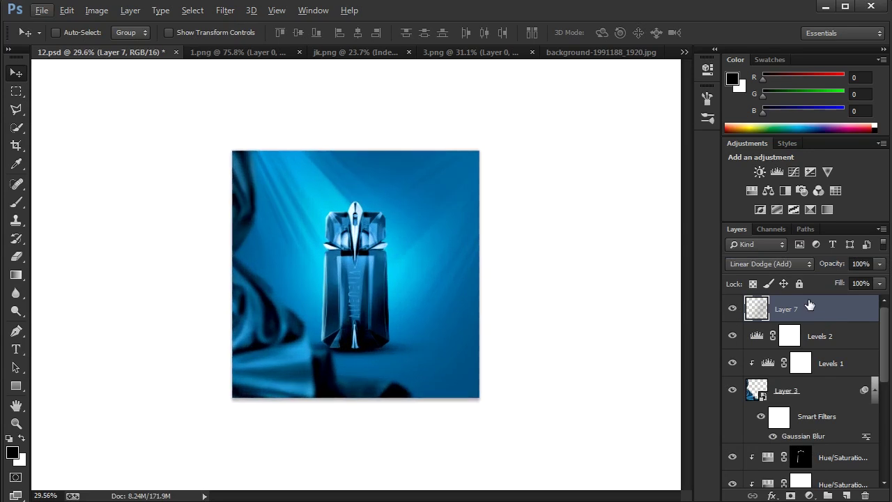
# Set Layer 7's blend mode to Overlay and compare the image with the layer hidden and shown
pyautogui.click(769, 264)
pyautogui.click(745, 450)
pyautogui.click(733, 308)
pyautogui.click(732, 309)
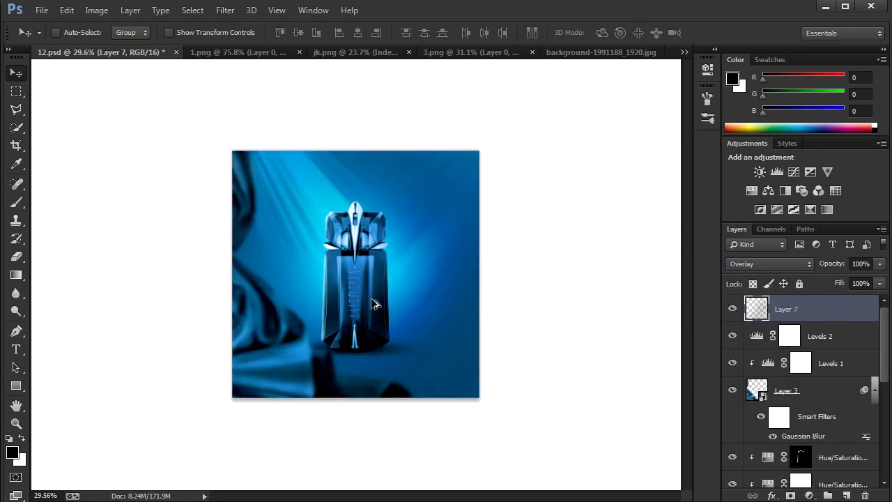
# Add a Color Balance adjustment on top, shifting the midtones towards red and blue and fine-tuning the magenta-green balance
pyautogui.click(809, 495)
pyautogui.click(763, 337)
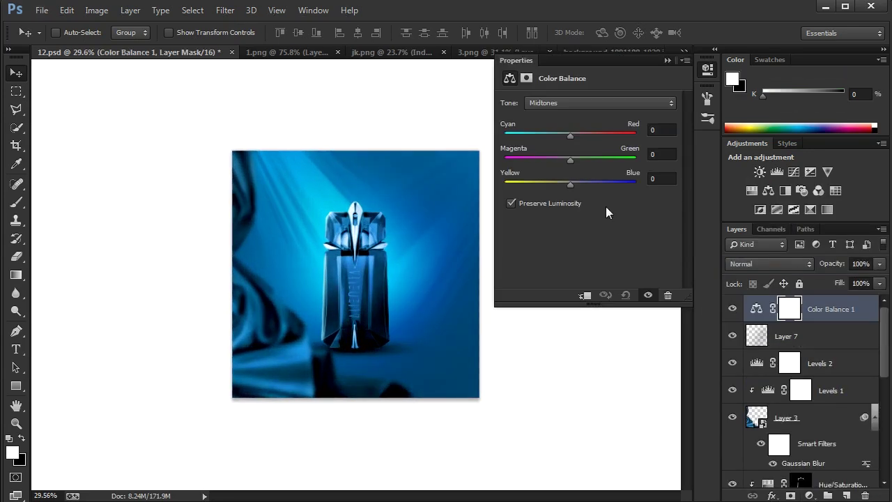
pyautogui.moveTo(546, 141); pyautogui.dragTo(600, 148)
pyautogui.moveTo(585, 189); pyautogui.dragTo(587, 189)
pyautogui.moveTo(579, 162); pyautogui.dragTo(573, 163)
pyautogui.click(403, 277)
pyautogui.press('alt')
pyautogui.press('alt')
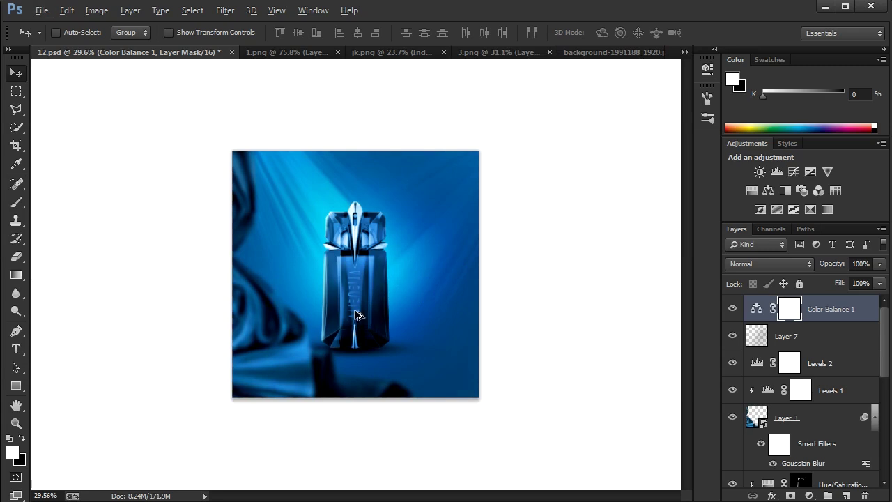